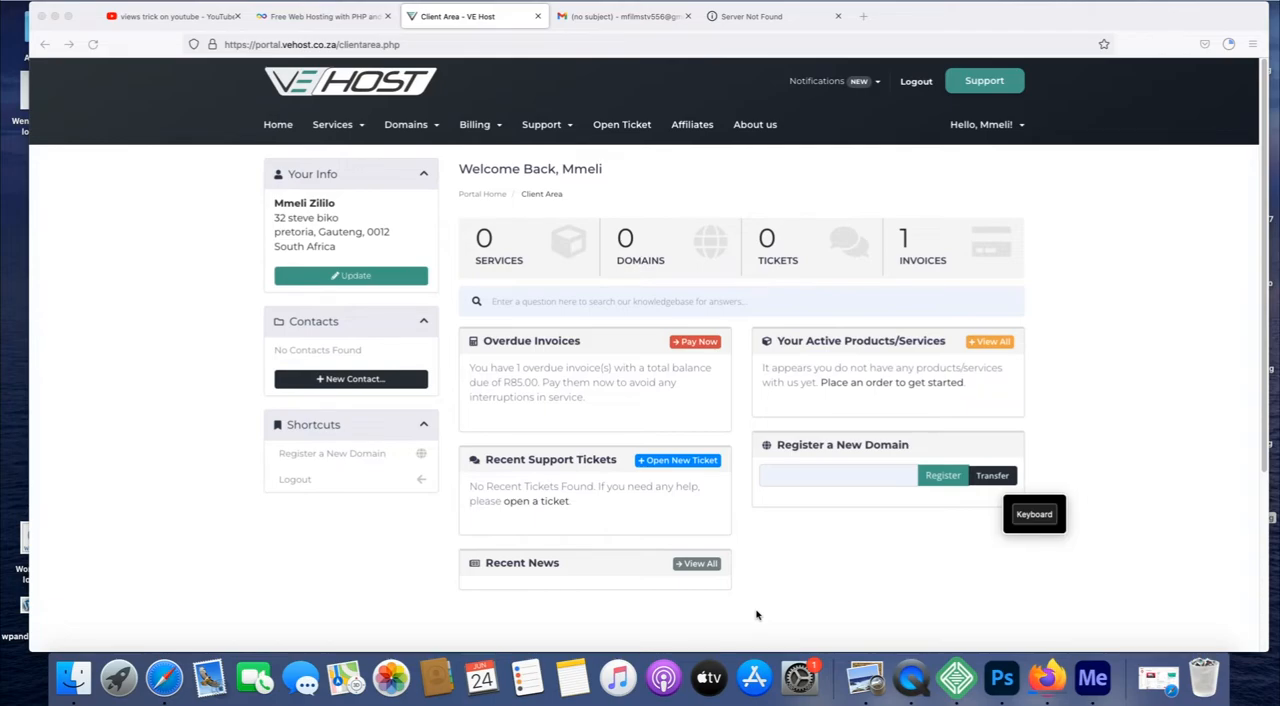
# Search for the domain name mzansivendors and add mzansivendors.co.za to the cart.
pyautogui.click(1031, 514)
pyautogui.moveTo(557, 506); pyautogui.dragTo(553, 470)
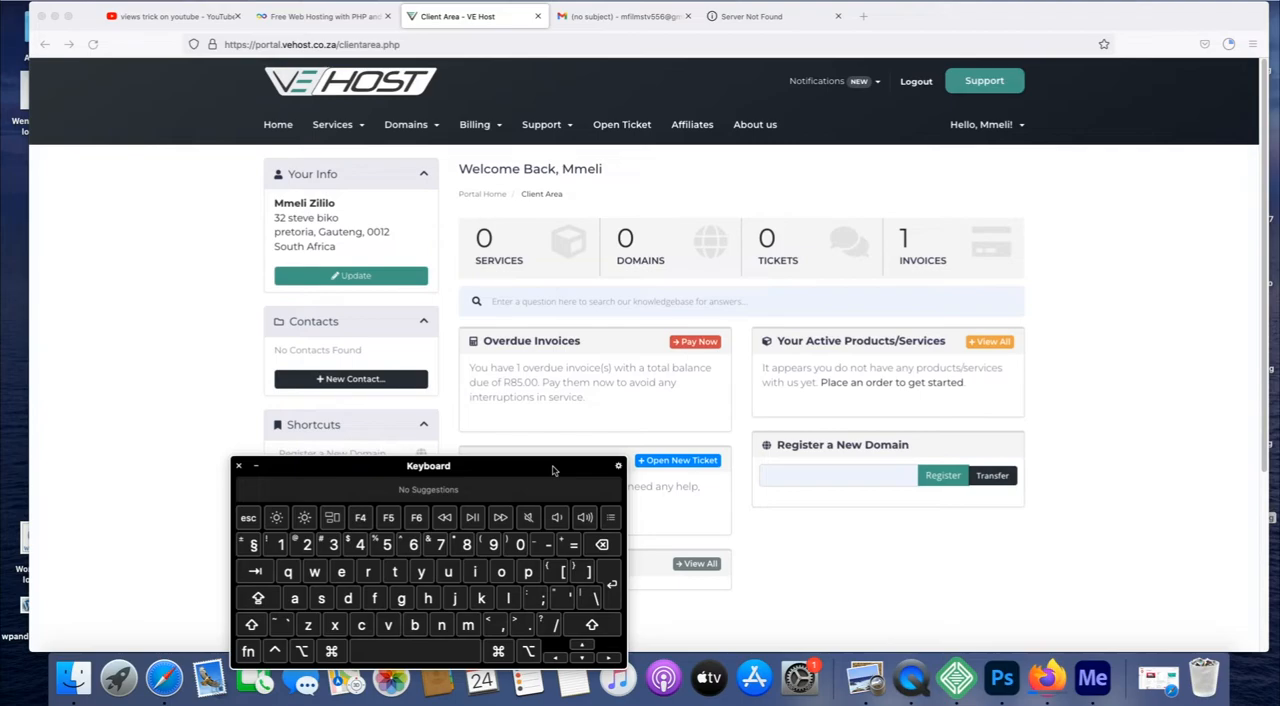
pyautogui.click(782, 480)
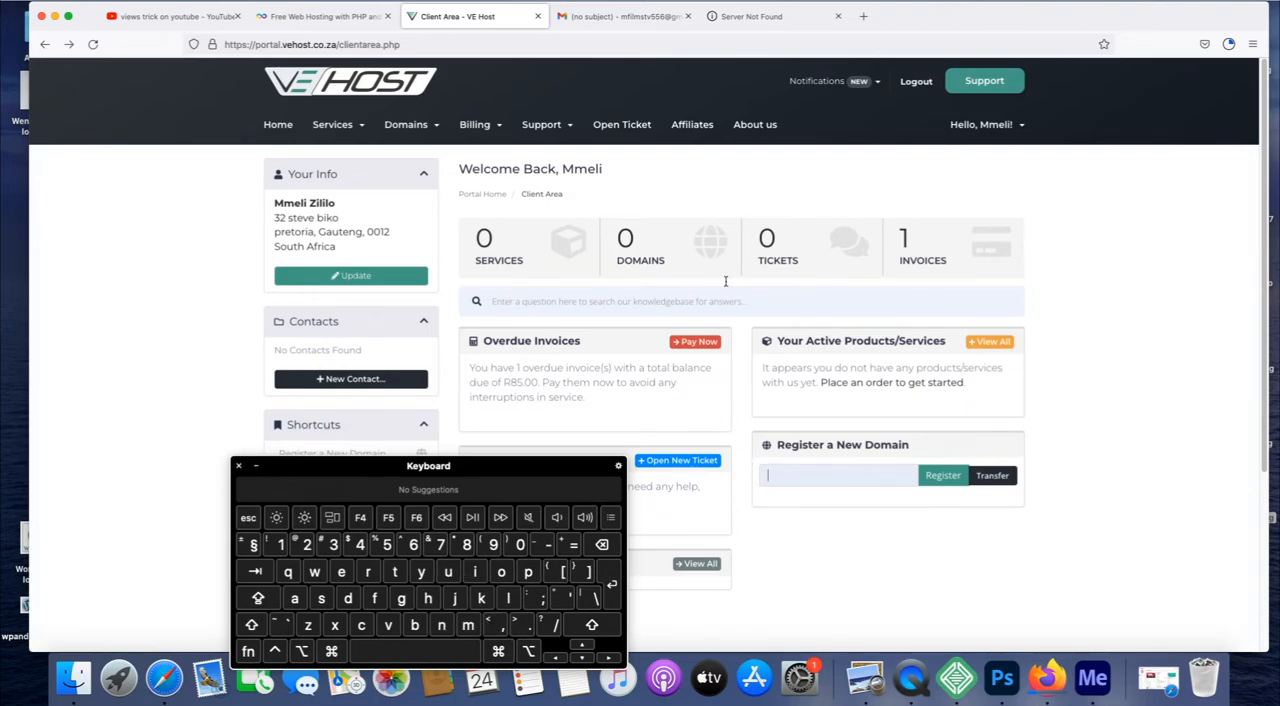
pyautogui.moveTo(383, 110)
pyautogui.moveTo(940, 136)
pyautogui.click(467, 625)
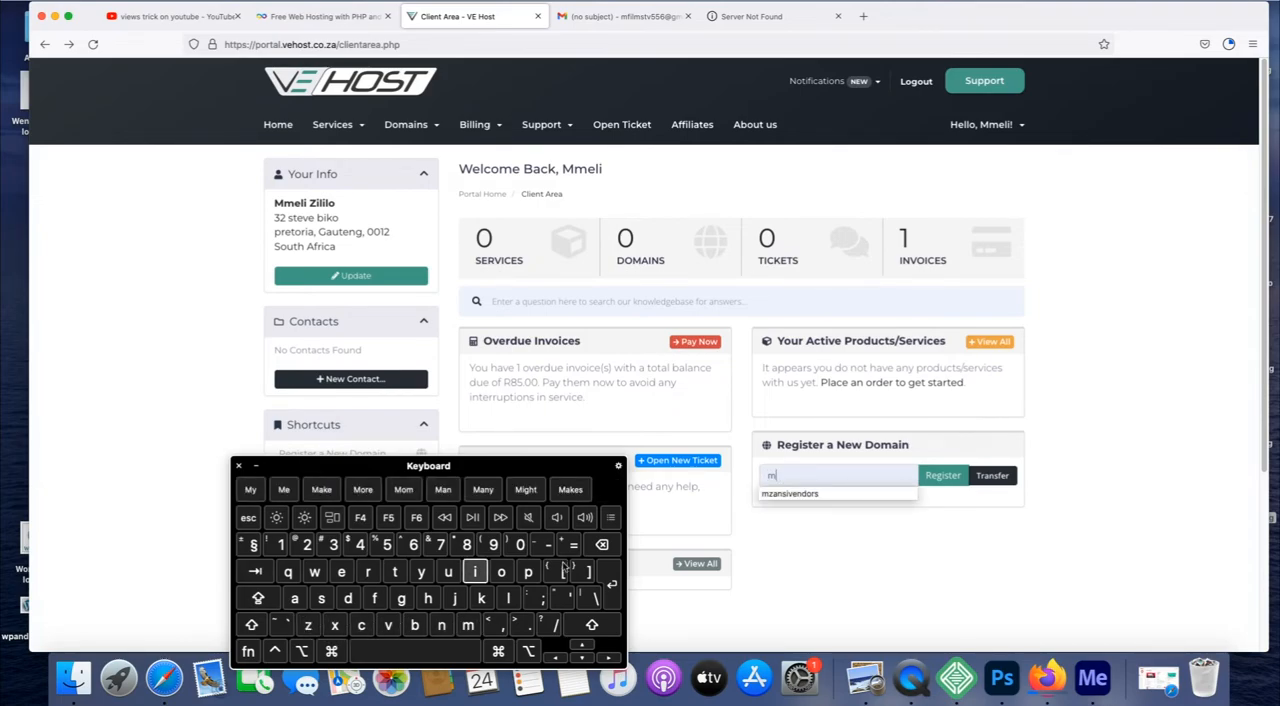
pyautogui.click(837, 494)
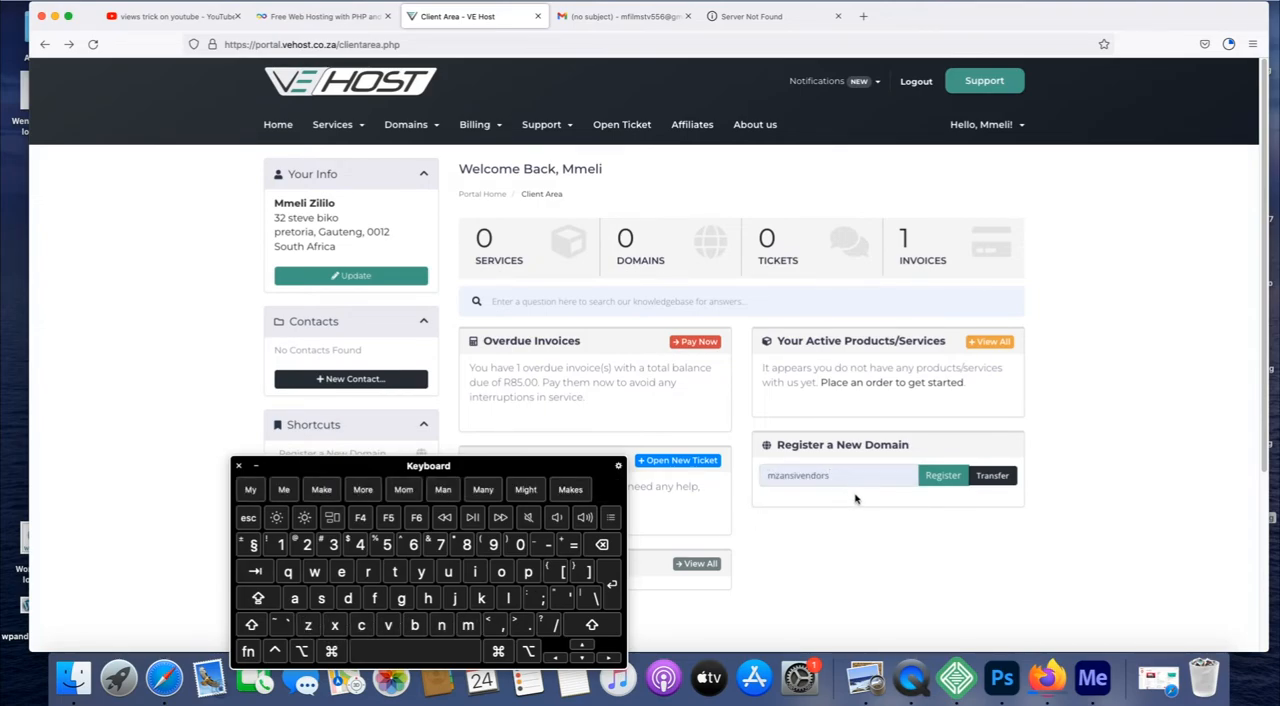
pyautogui.click(936, 476)
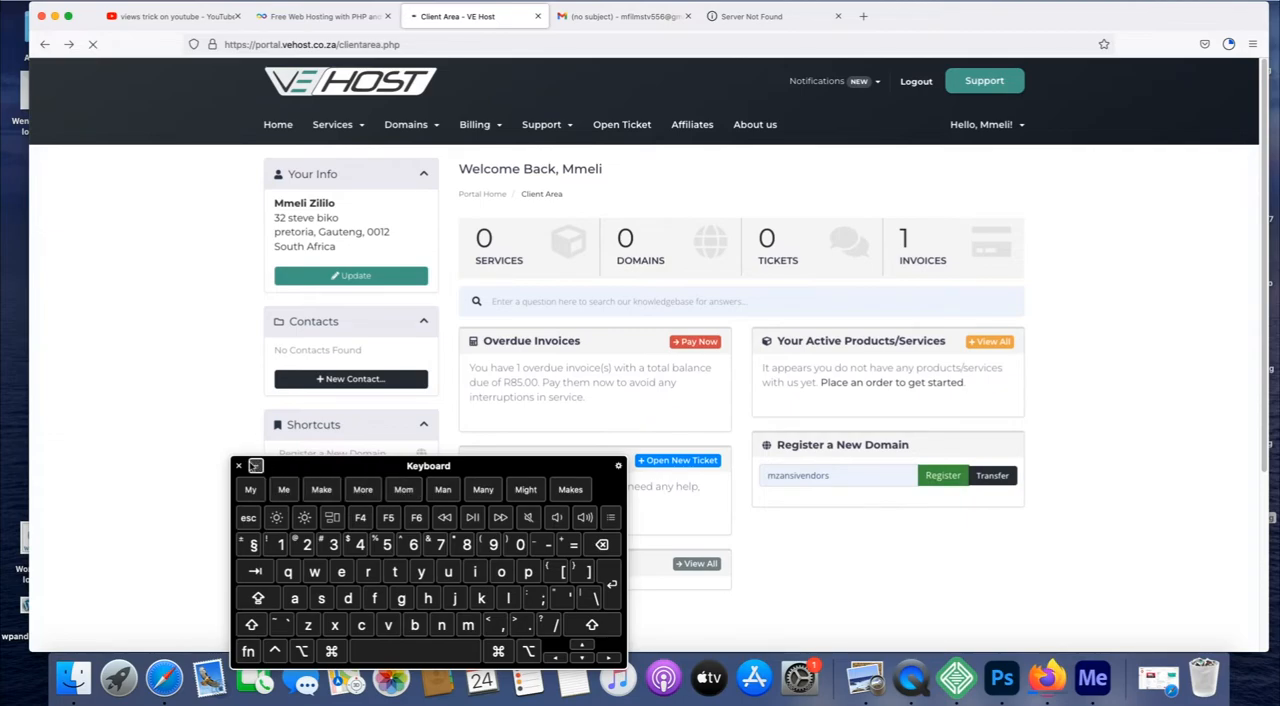
pyautogui.click(255, 466)
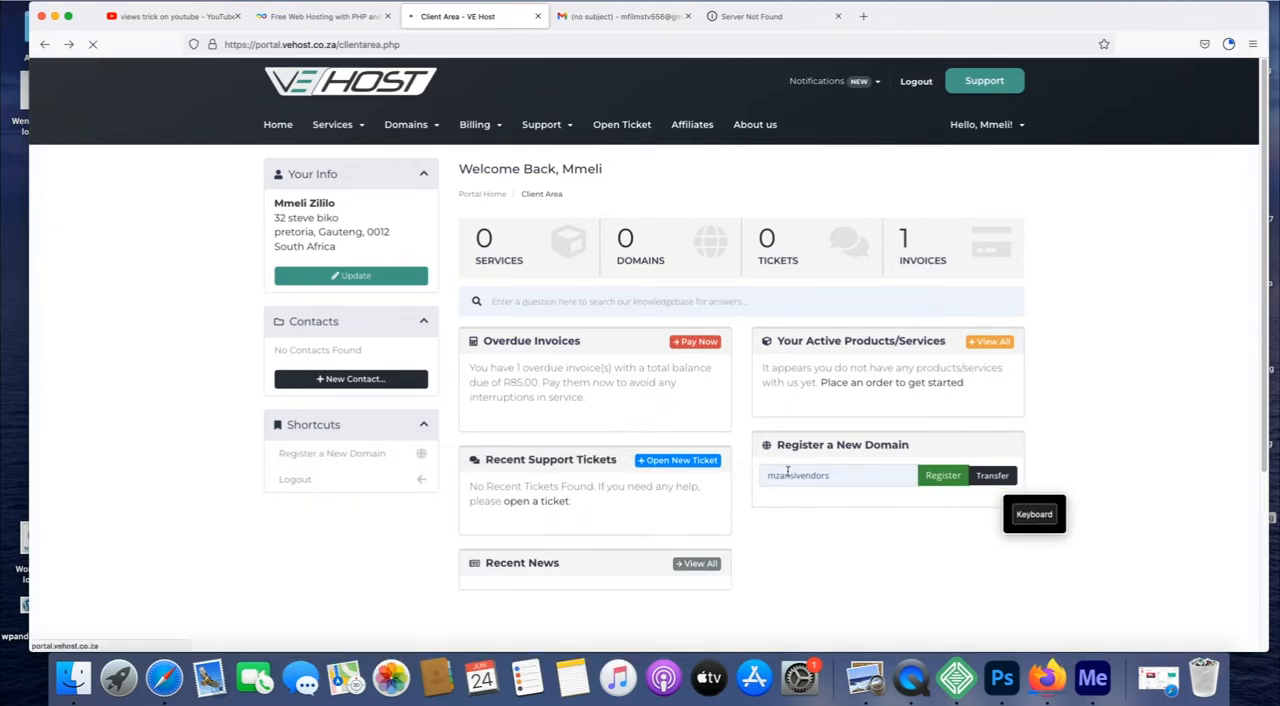
pyautogui.click(936, 479)
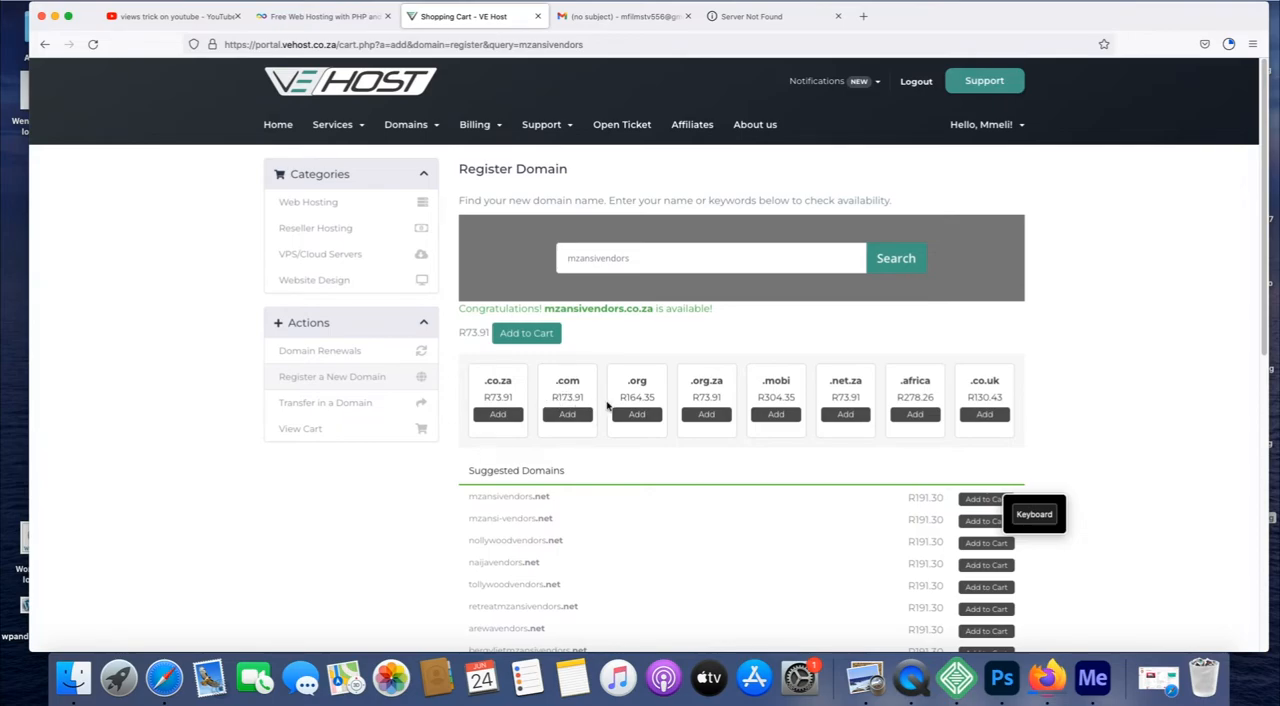
pyautogui.click(499, 415)
# Order the 1GB cPanel web hosting plan using the mzansivendors.co.za domain already in the cart.
pyautogui.click(337, 215)
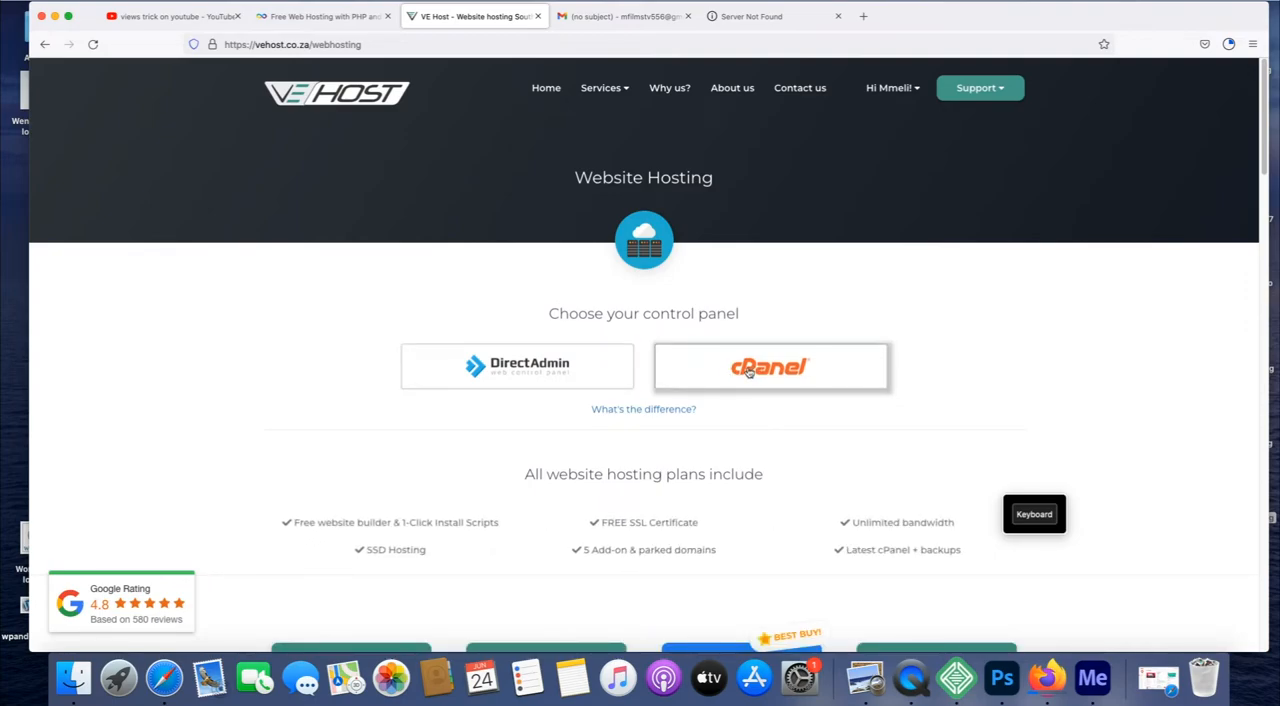
pyautogui.click(721, 372)
pyautogui.scroll(-5, 650, 355)
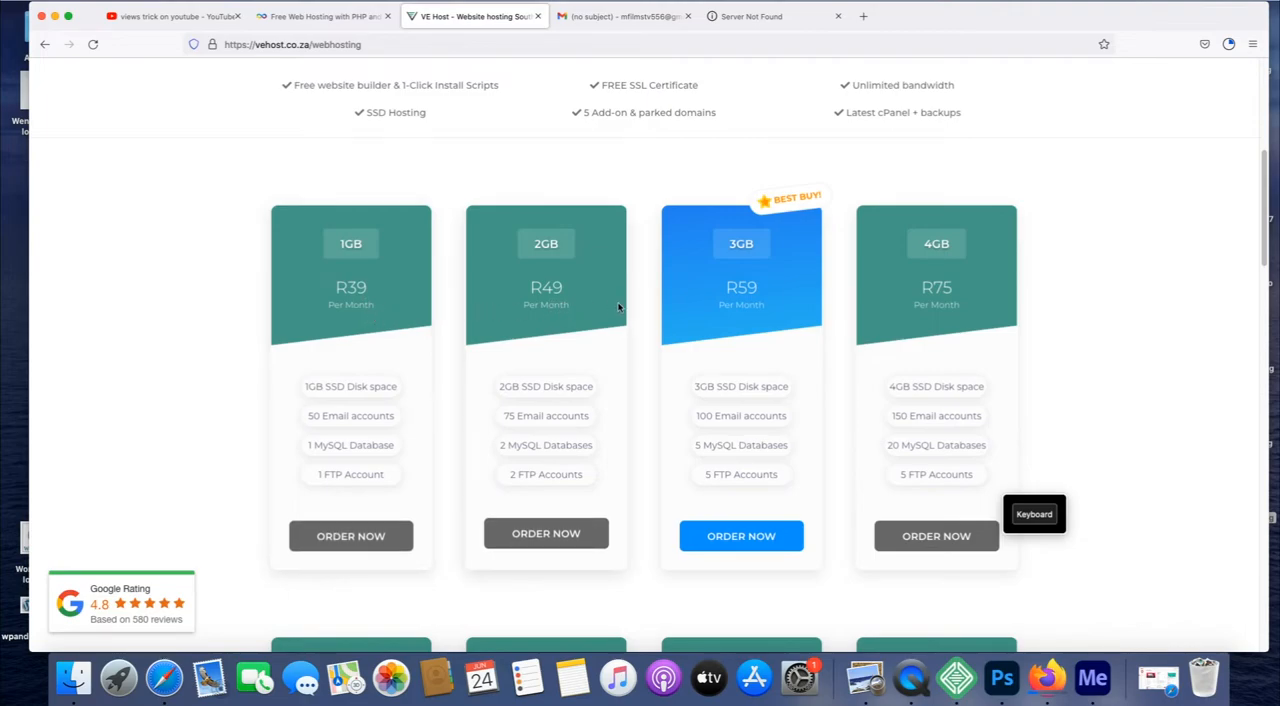
pyautogui.click(343, 535)
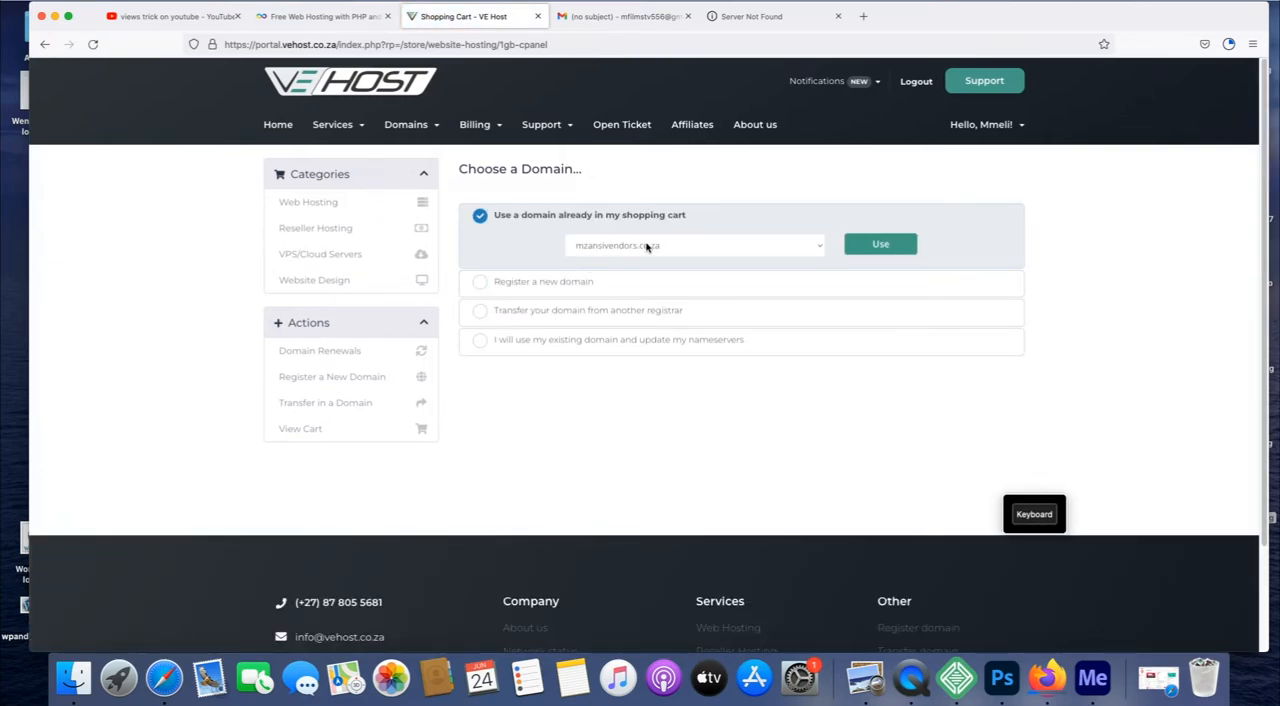
pyautogui.click(869, 250)
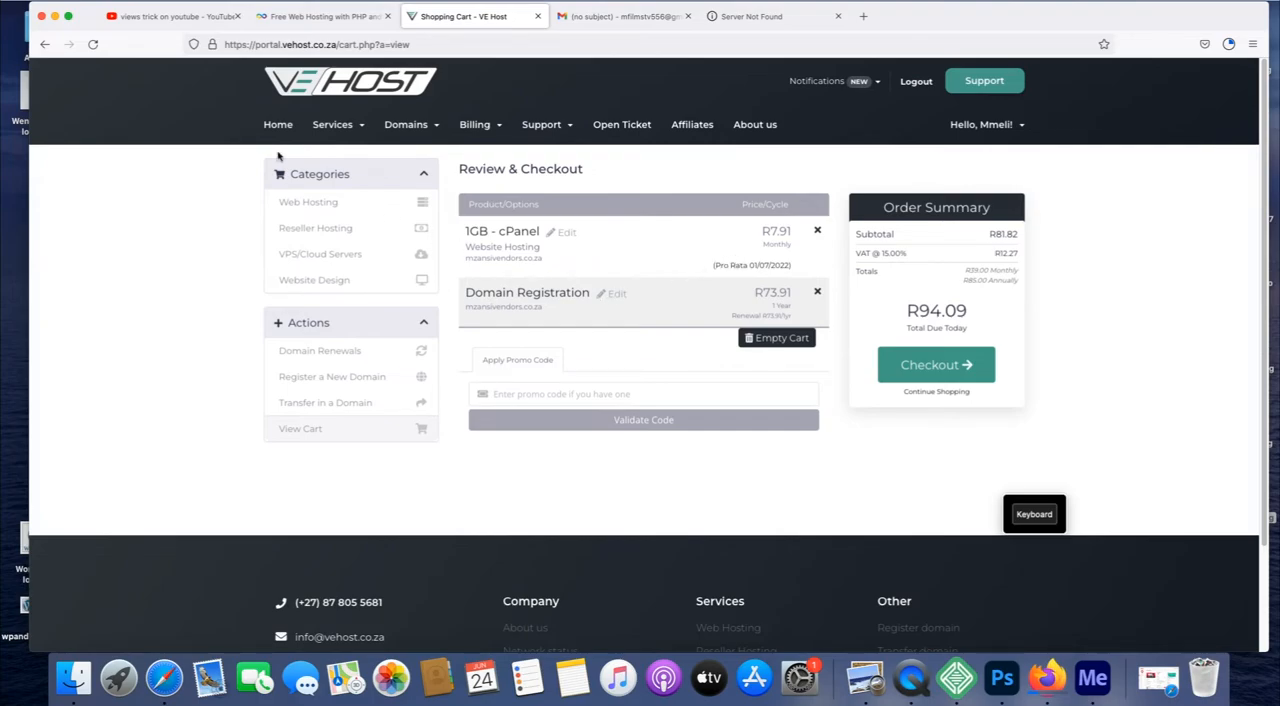
# Return to the 1GB cPanel plan's configuration and set its billing cycle to R373.01 Annually.
pyautogui.click(46, 47)
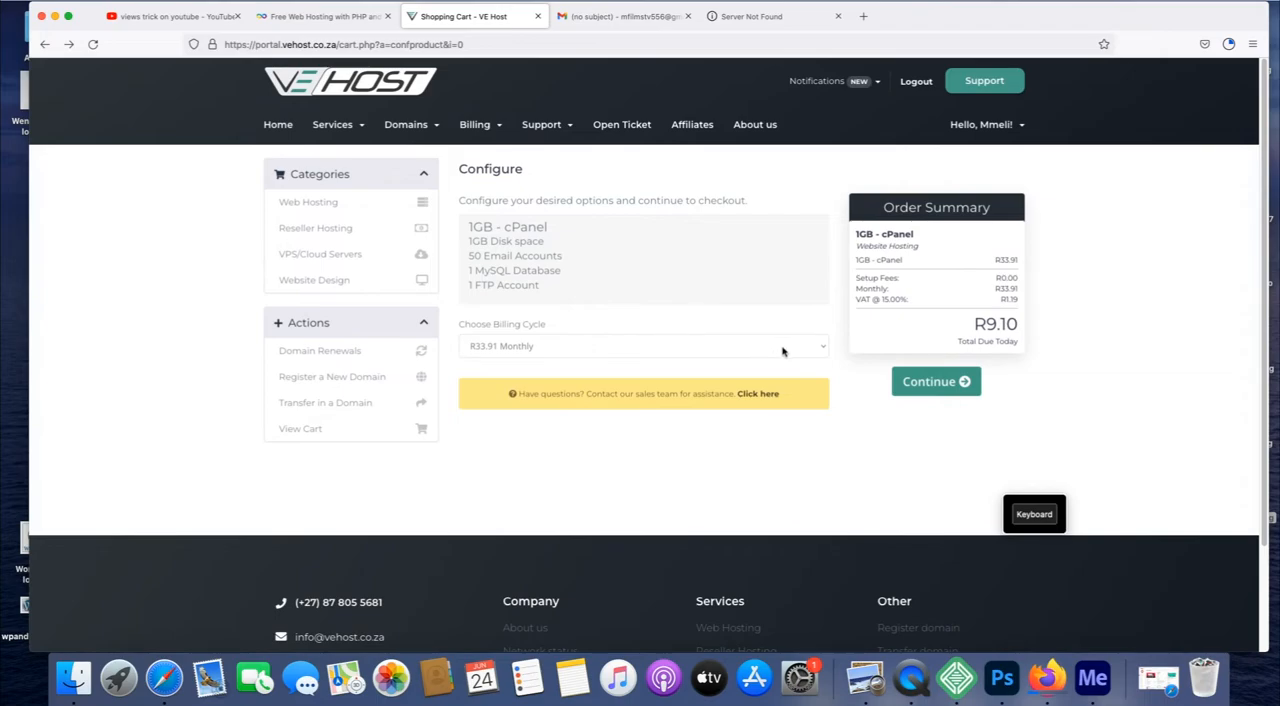
pyautogui.click(825, 348)
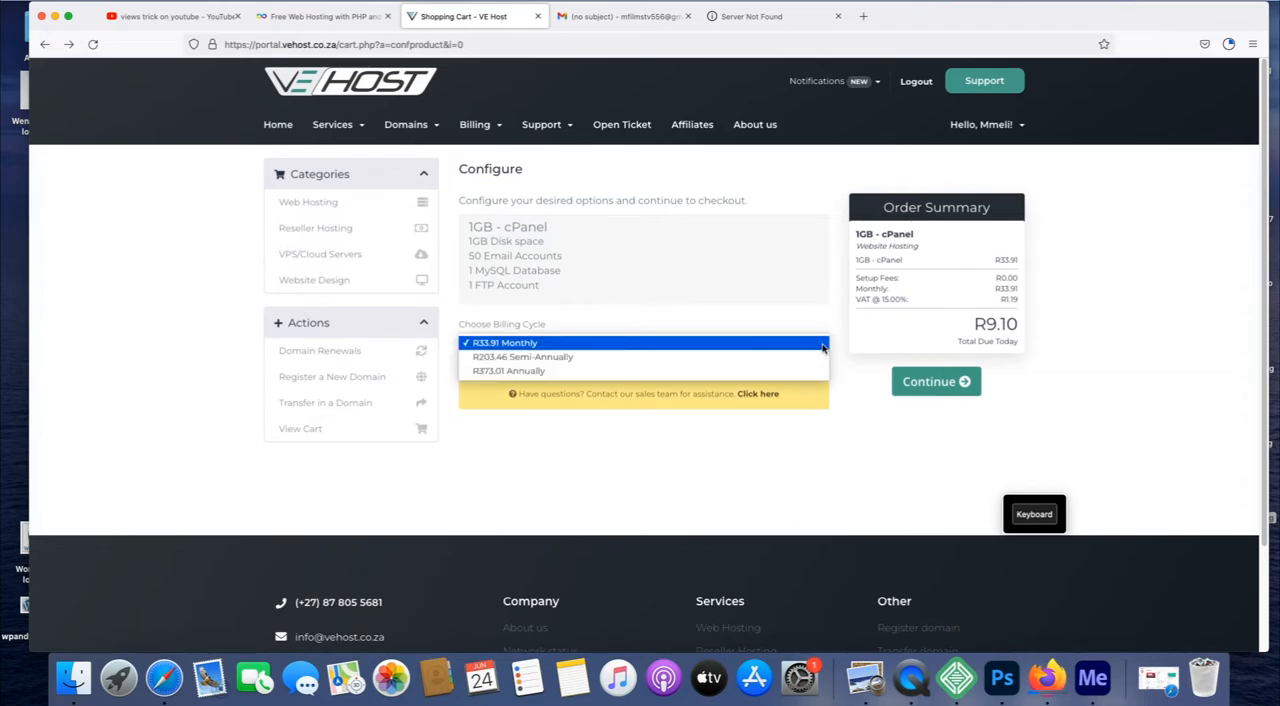
pyautogui.click(726, 372)
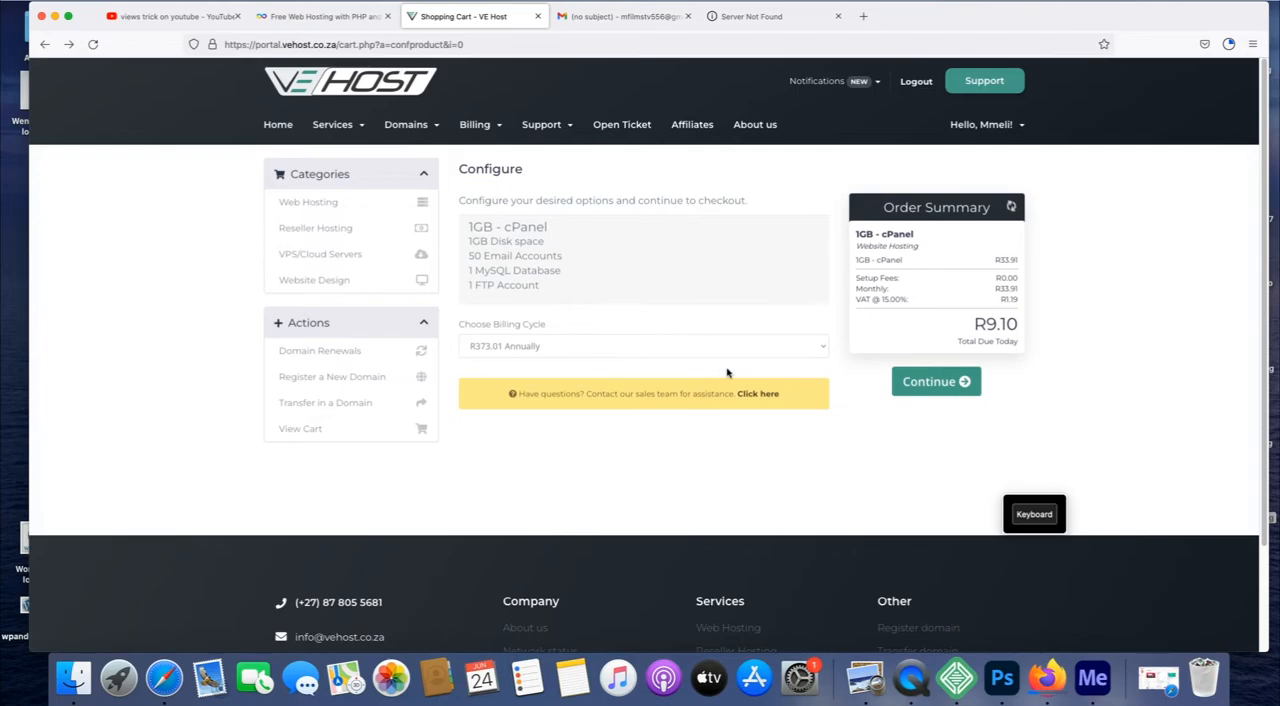
pyautogui.click(929, 382)
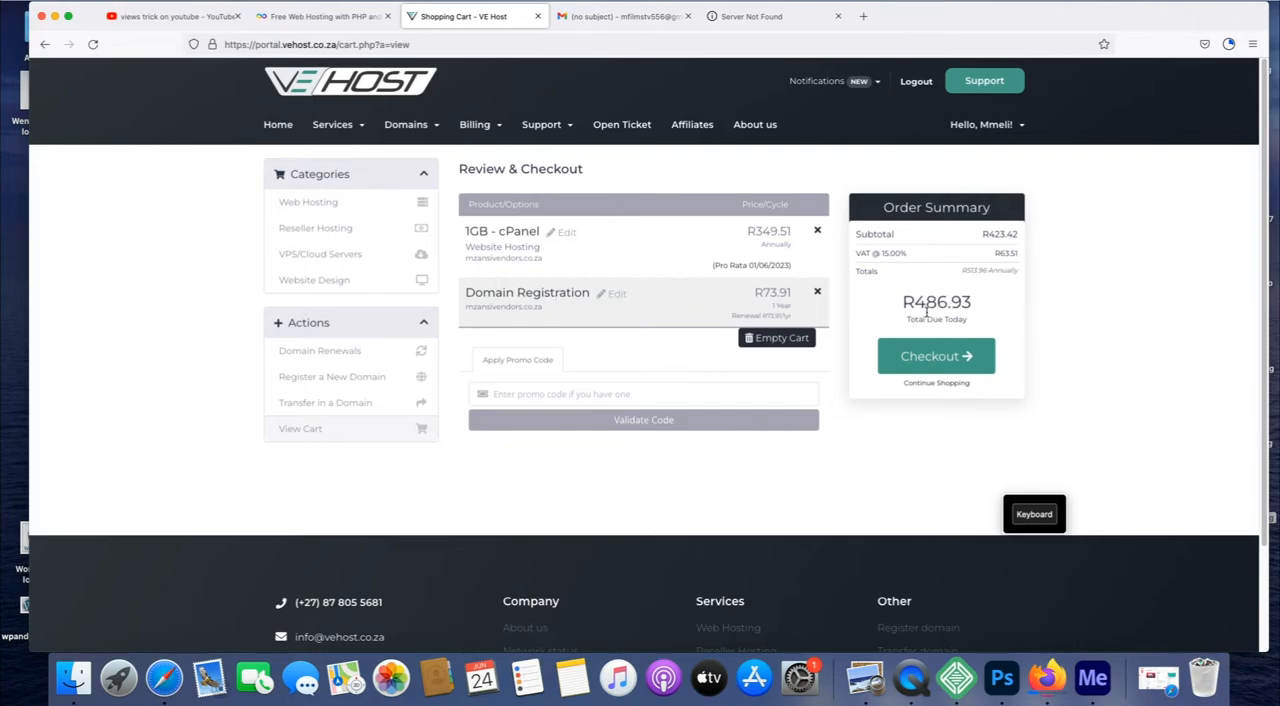
# Proceed to checkout and review the personal details, billing address, payment methods and order completion sections.
pyautogui.click(951, 356)
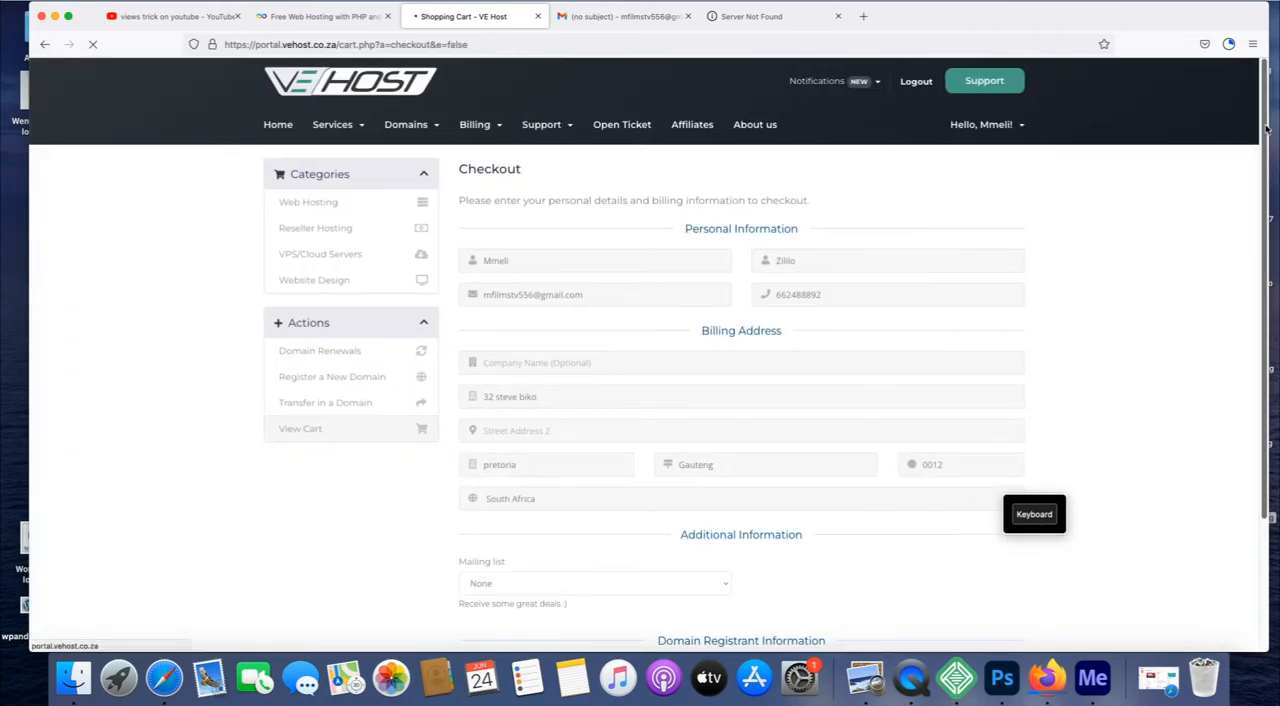
pyautogui.moveTo(1265, 126); pyautogui.dragTo(1277, 336)
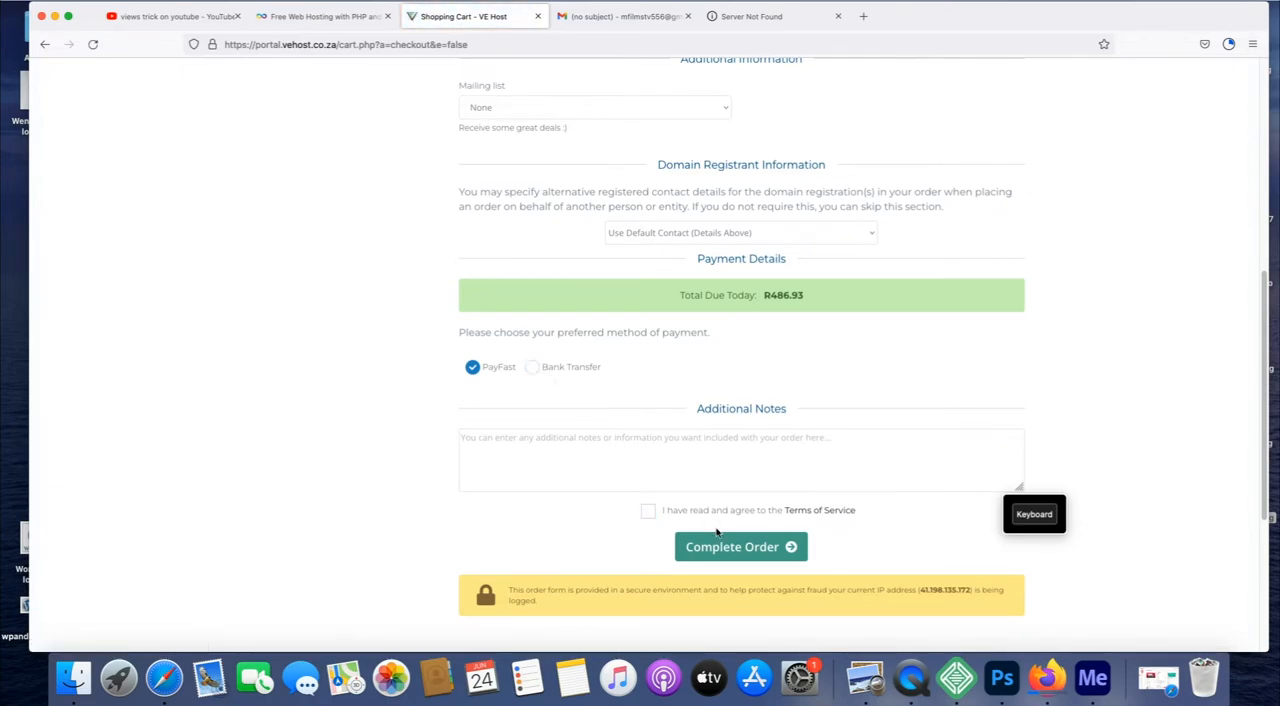
pyautogui.moveTo(1260, 308); pyautogui.dragTo(1246, 93)
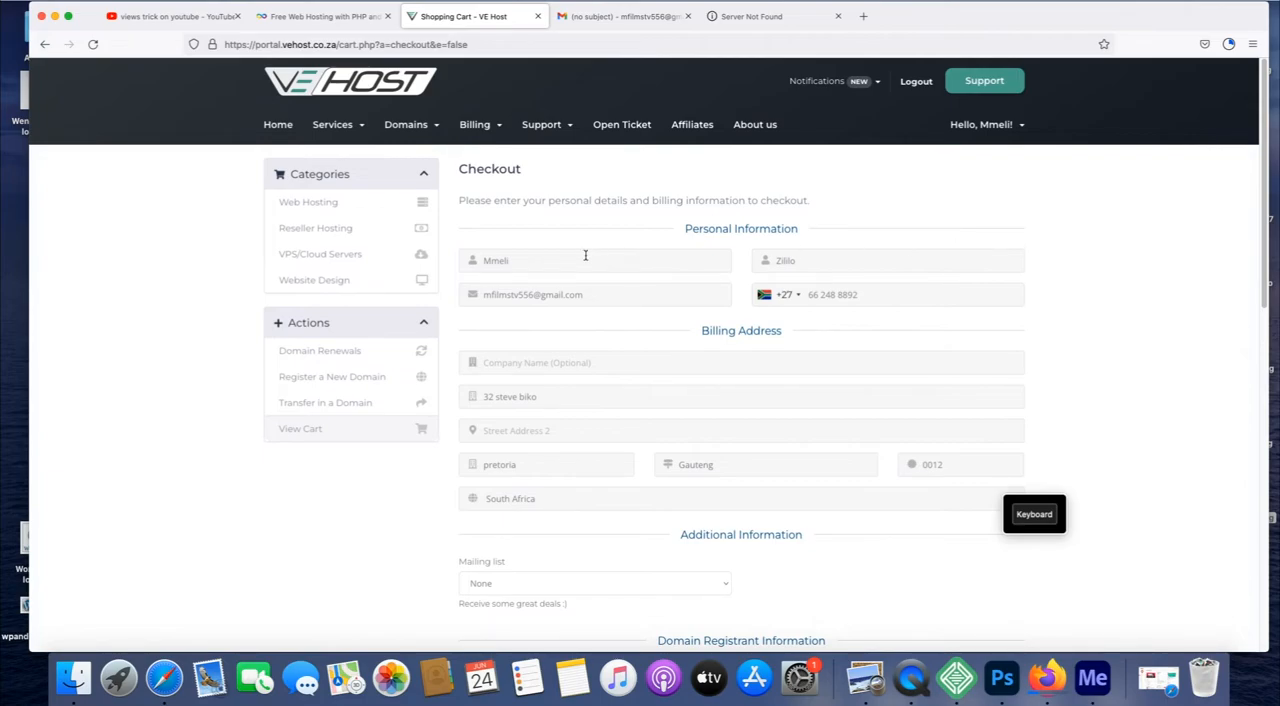
# Switch to the InfinityFree site and start creating a new hosting account.
pyautogui.click(325, 17)
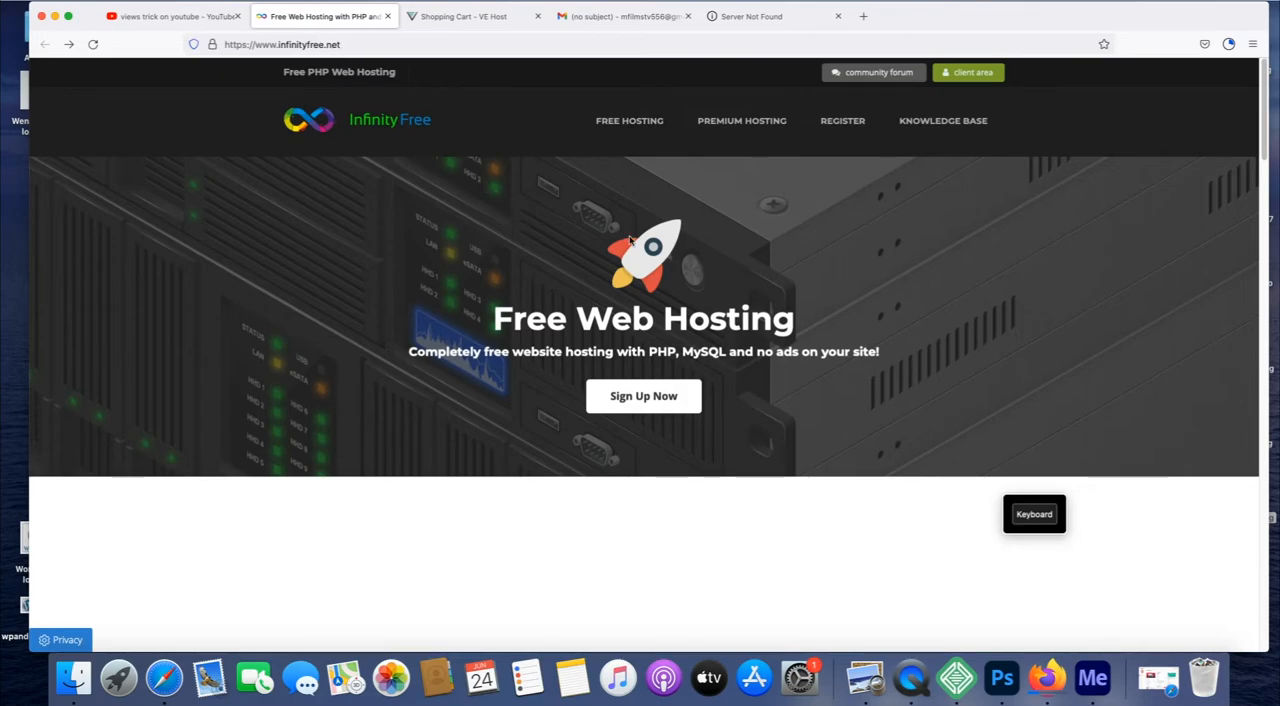
pyautogui.click(662, 392)
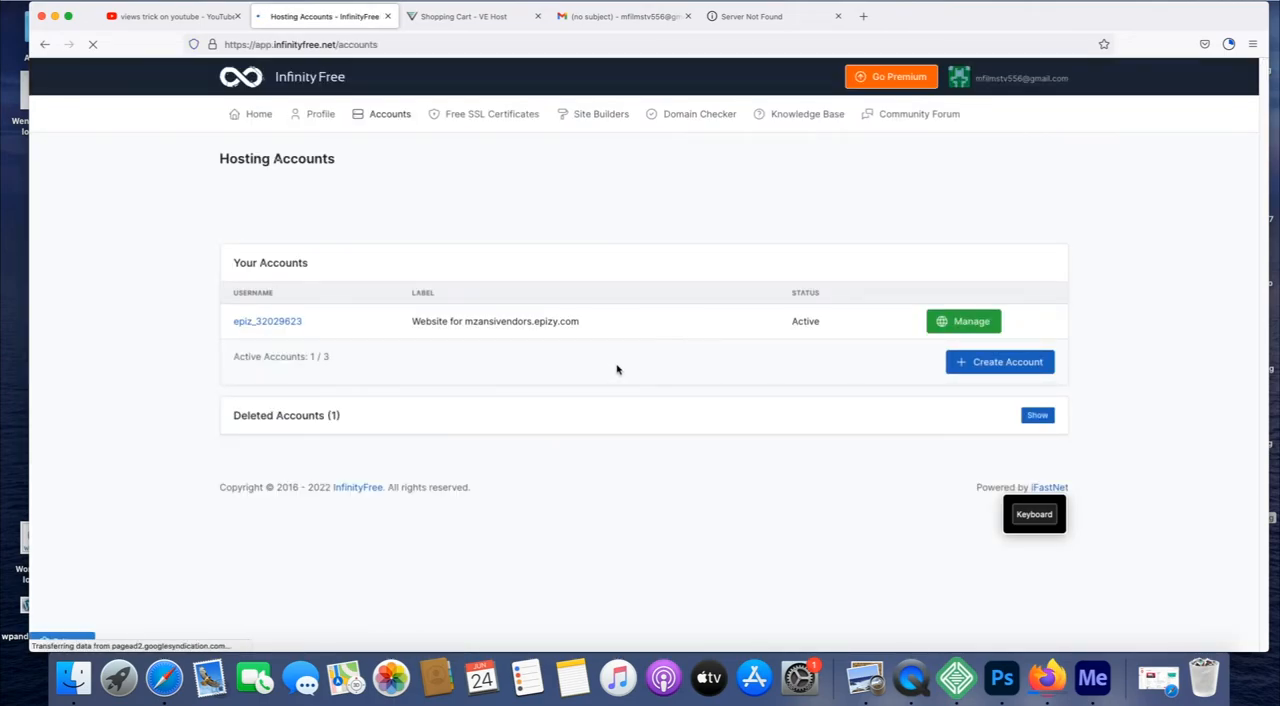
pyautogui.click(992, 365)
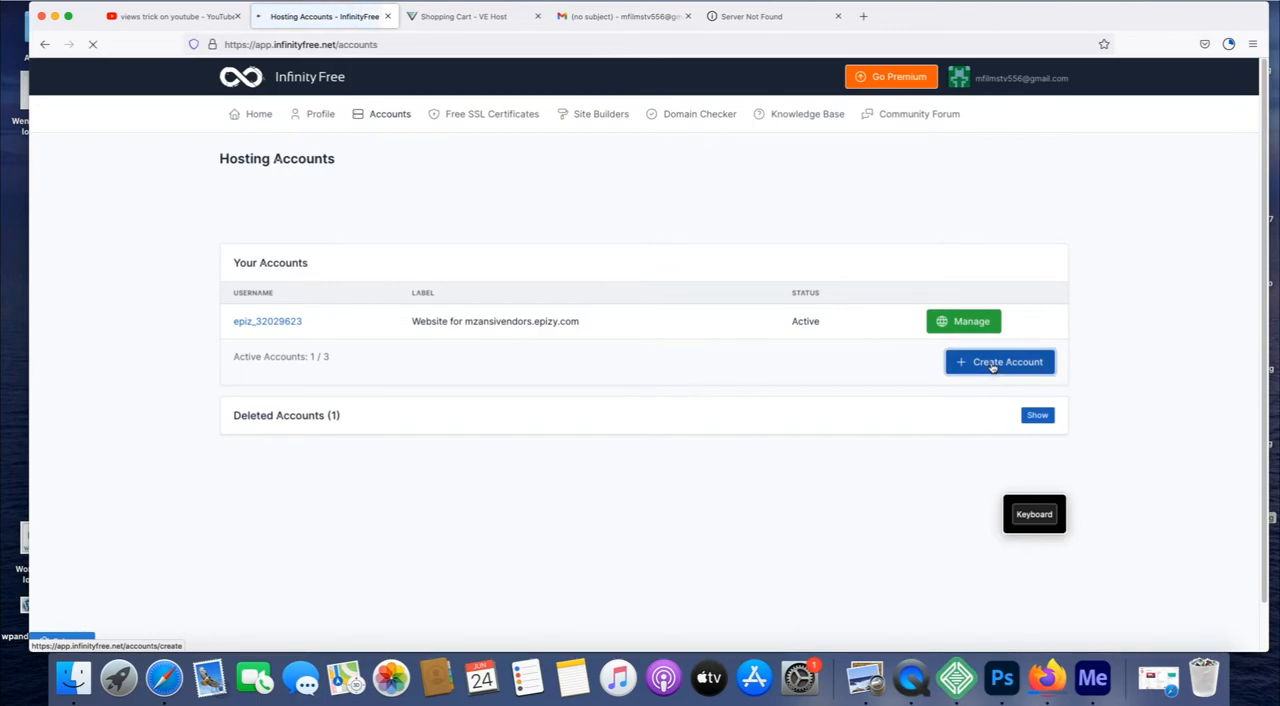
# Enter ngwane as the subdomain for the new hosting account.
pyautogui.click(386, 413)
pyautogui.click(1034, 514)
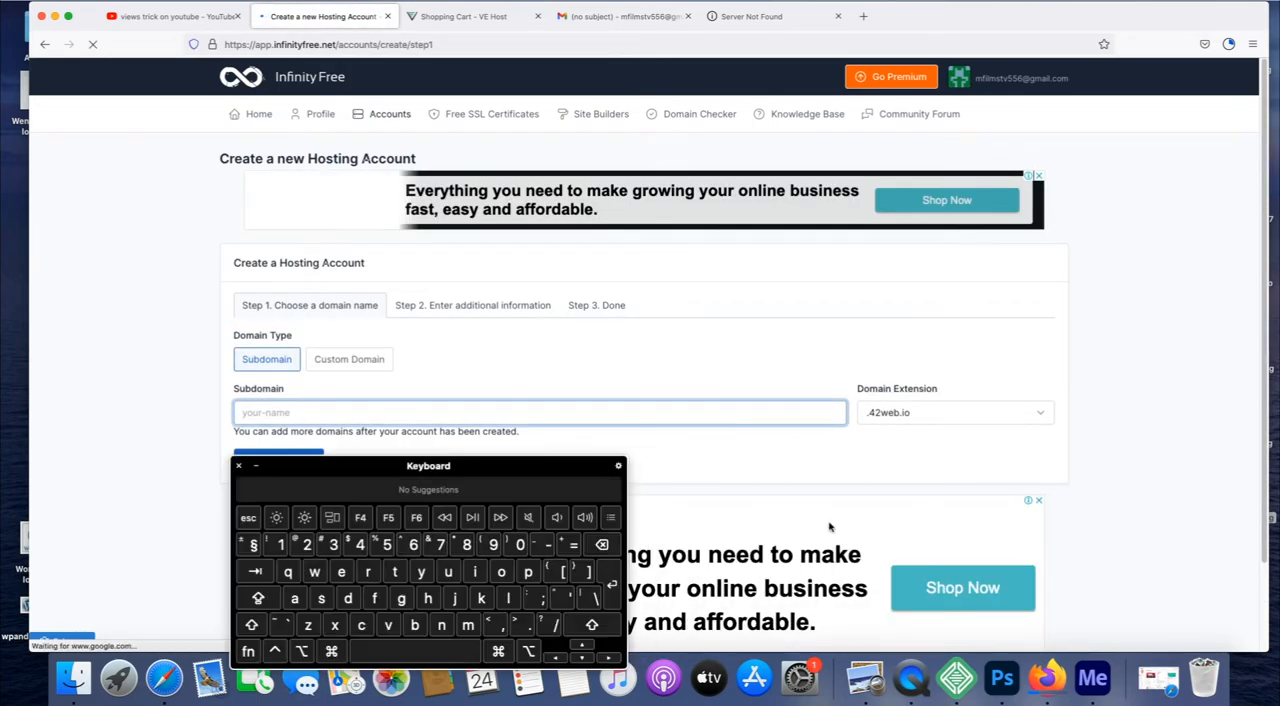
pyautogui.click(441, 625)
pyautogui.click(401, 598)
pyautogui.click(314, 571)
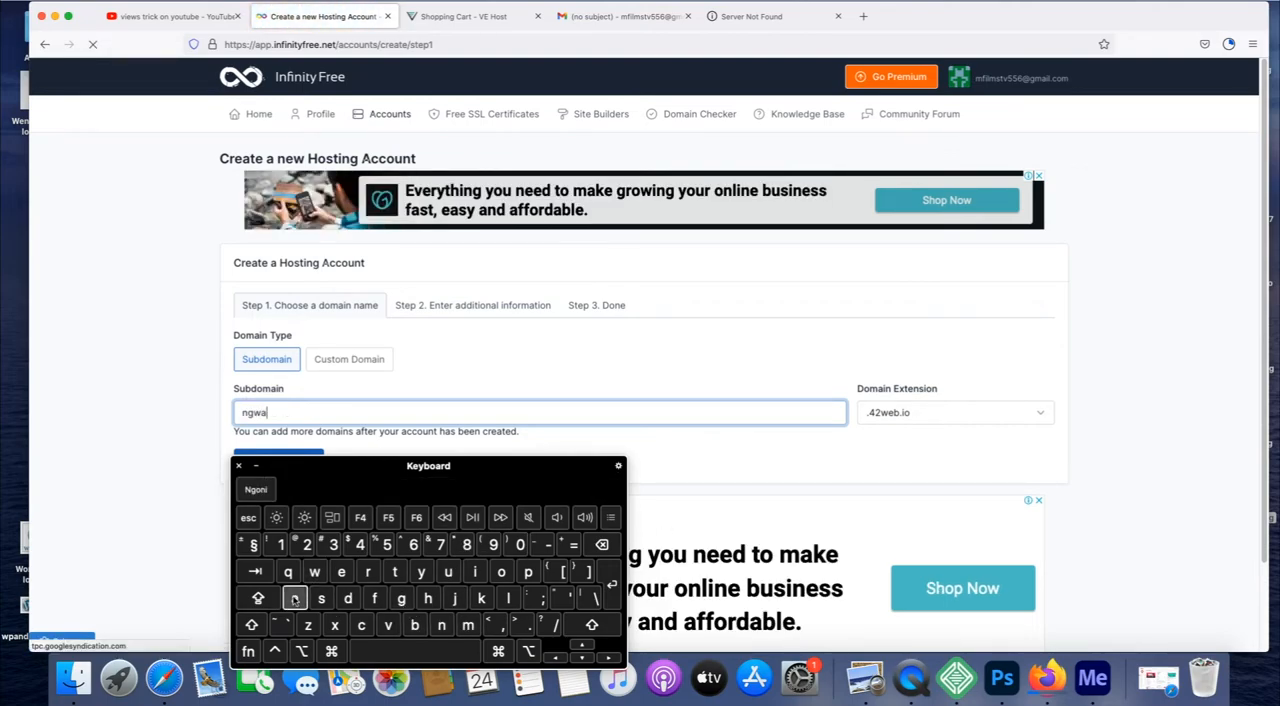
pyautogui.click(294, 598)
pyautogui.click(441, 625)
pyautogui.click(341, 572)
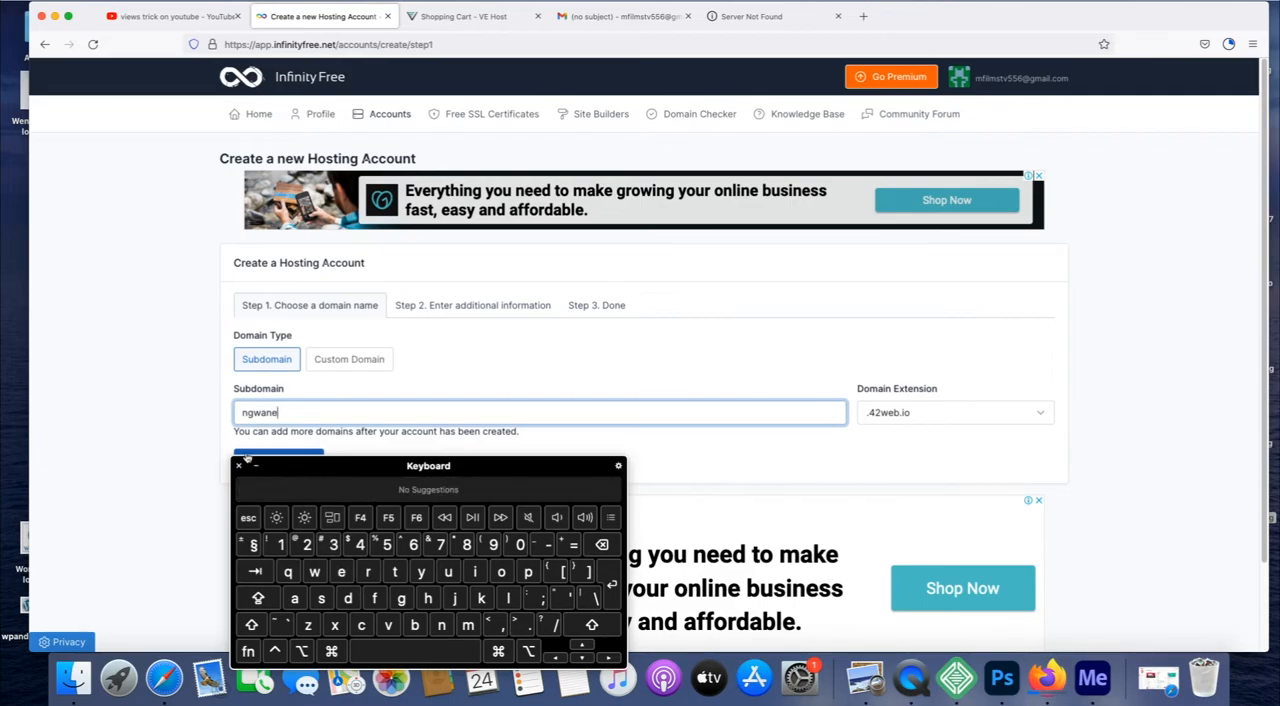
pyautogui.click(255, 465)
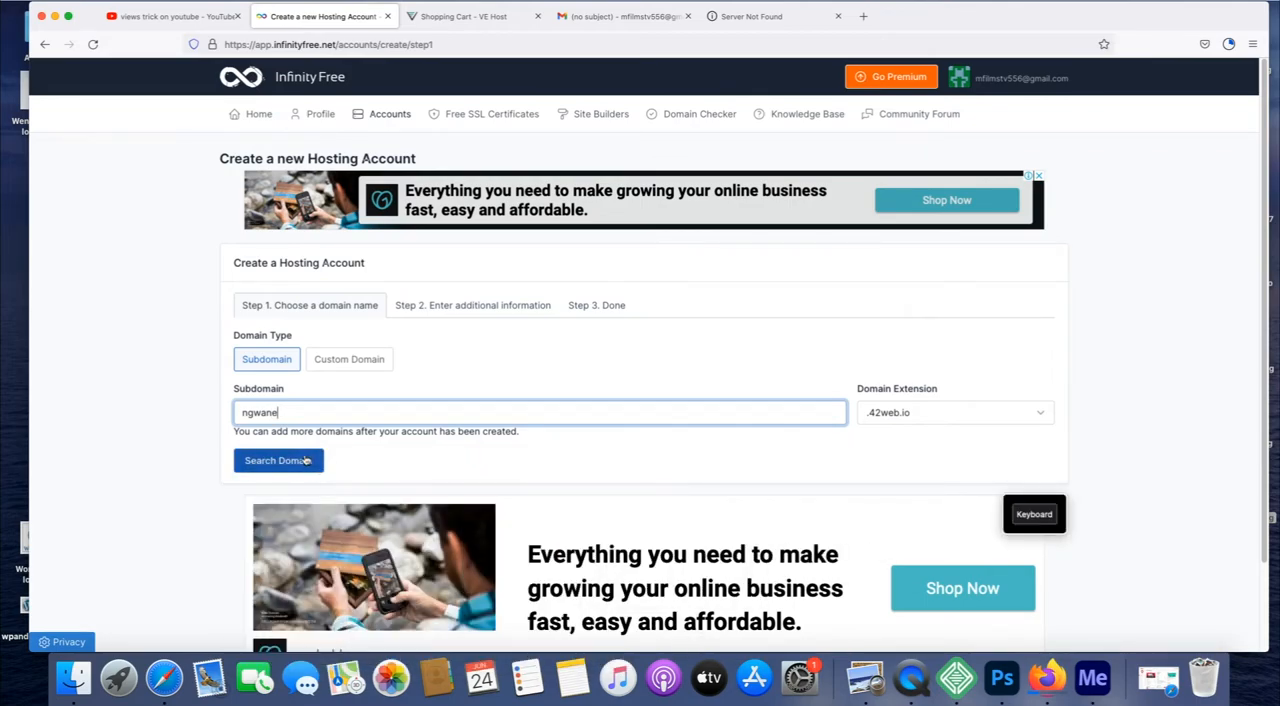
# Choose the .epizy.com domain extension and check the subdomain's availability.
pyautogui.click(1038, 413)
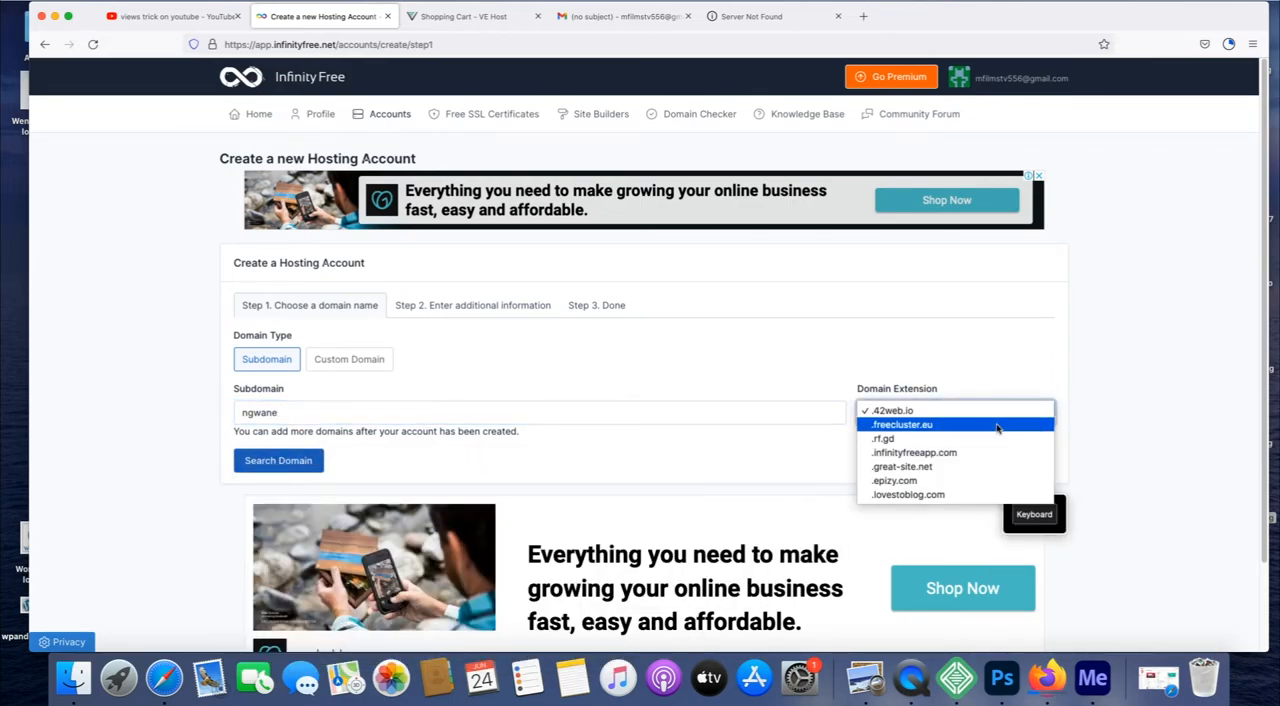
pyautogui.click(958, 483)
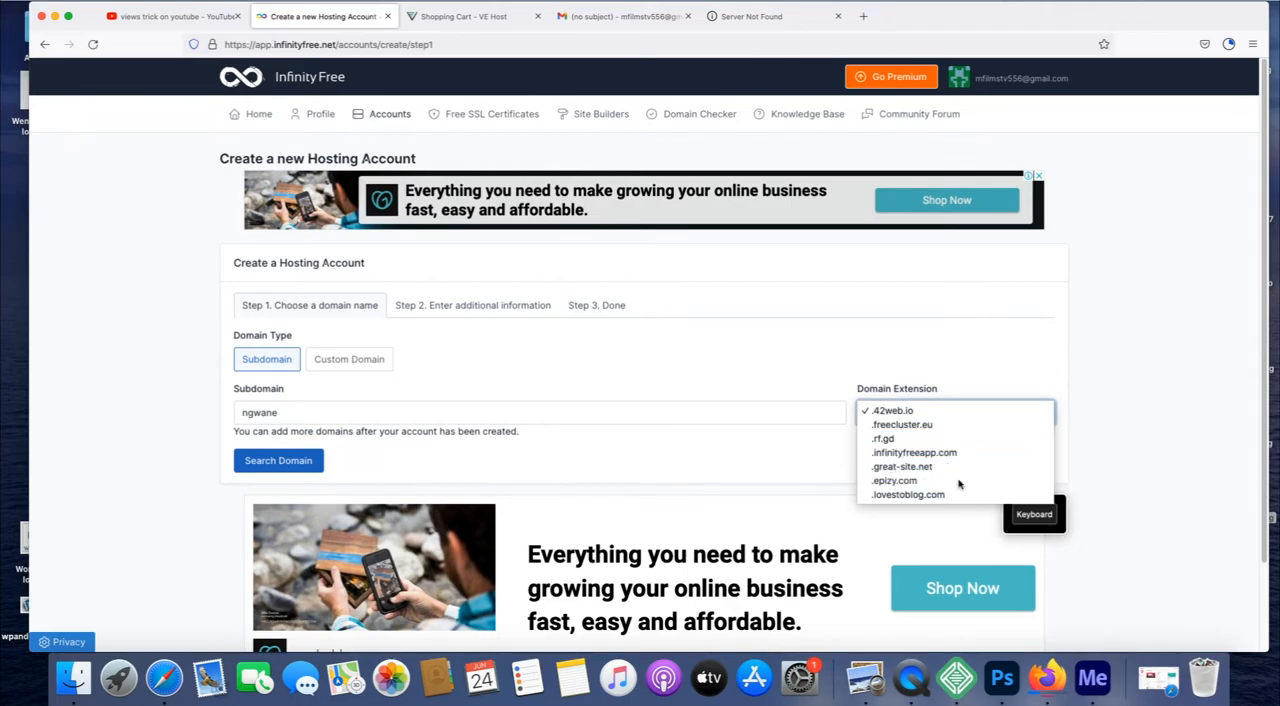
pyautogui.click(303, 461)
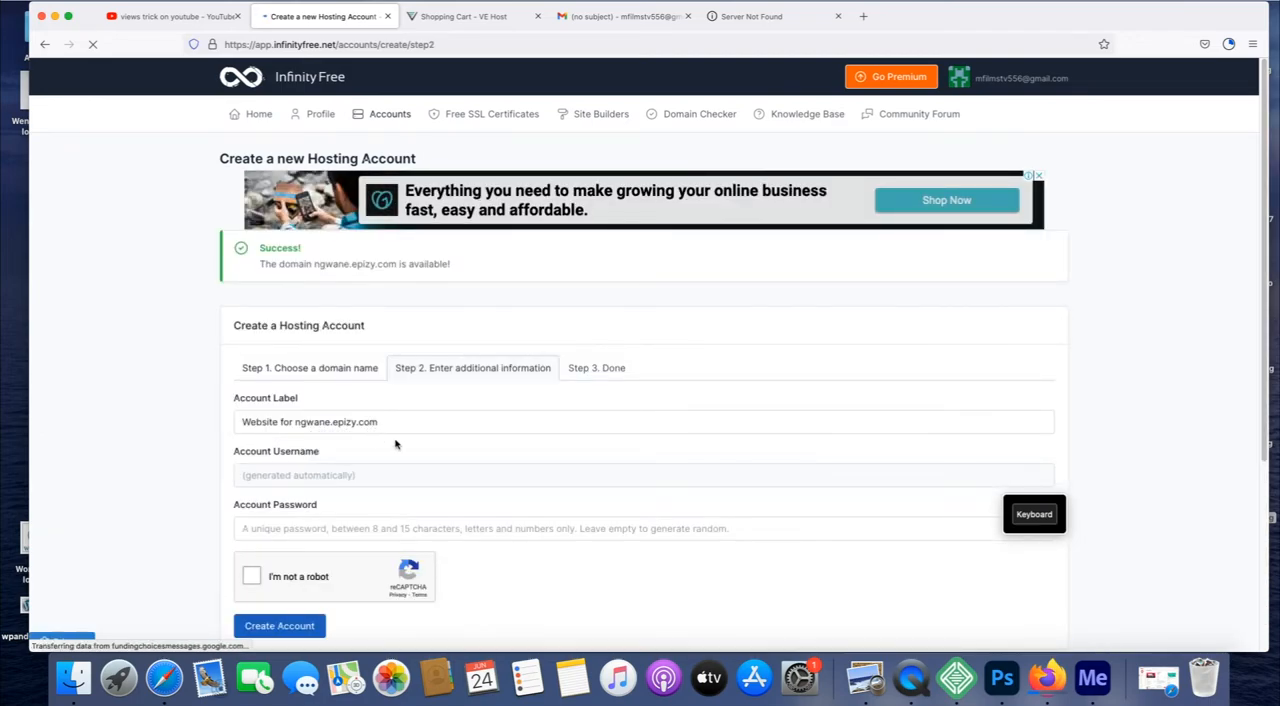
# Enter the account password for the new hosting account and complete the "I'm not a robot" verification.
pyautogui.click(300, 531)
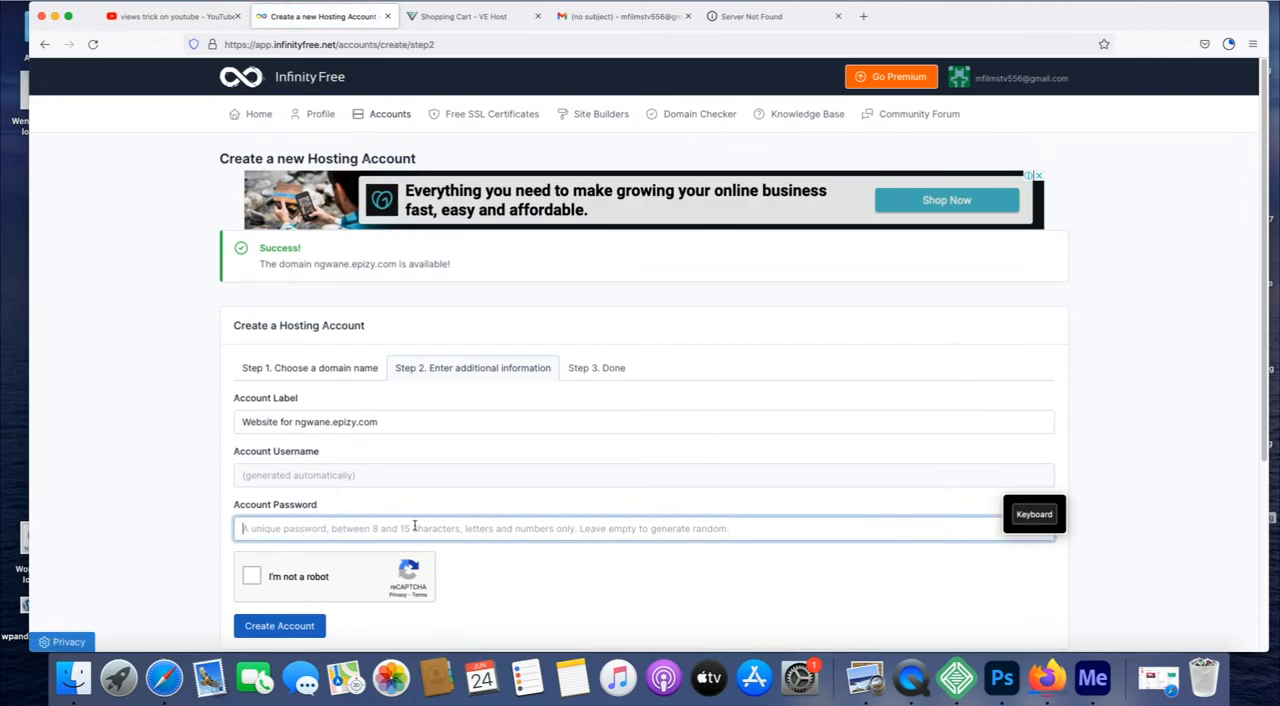
pyautogui.click(1034, 514)
pyautogui.moveTo(337, 470); pyautogui.dragTo(731, 389)
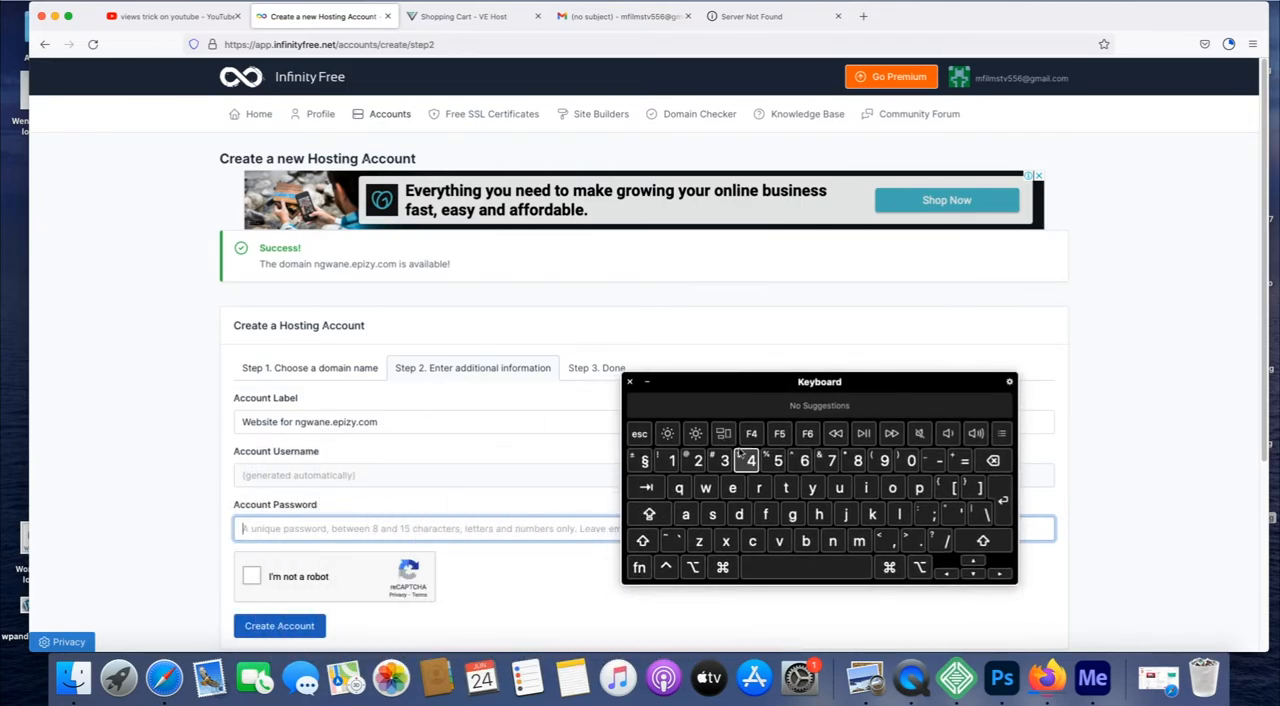
pyautogui.click(699, 540)
pyautogui.click(866, 487)
pyautogui.click(712, 514)
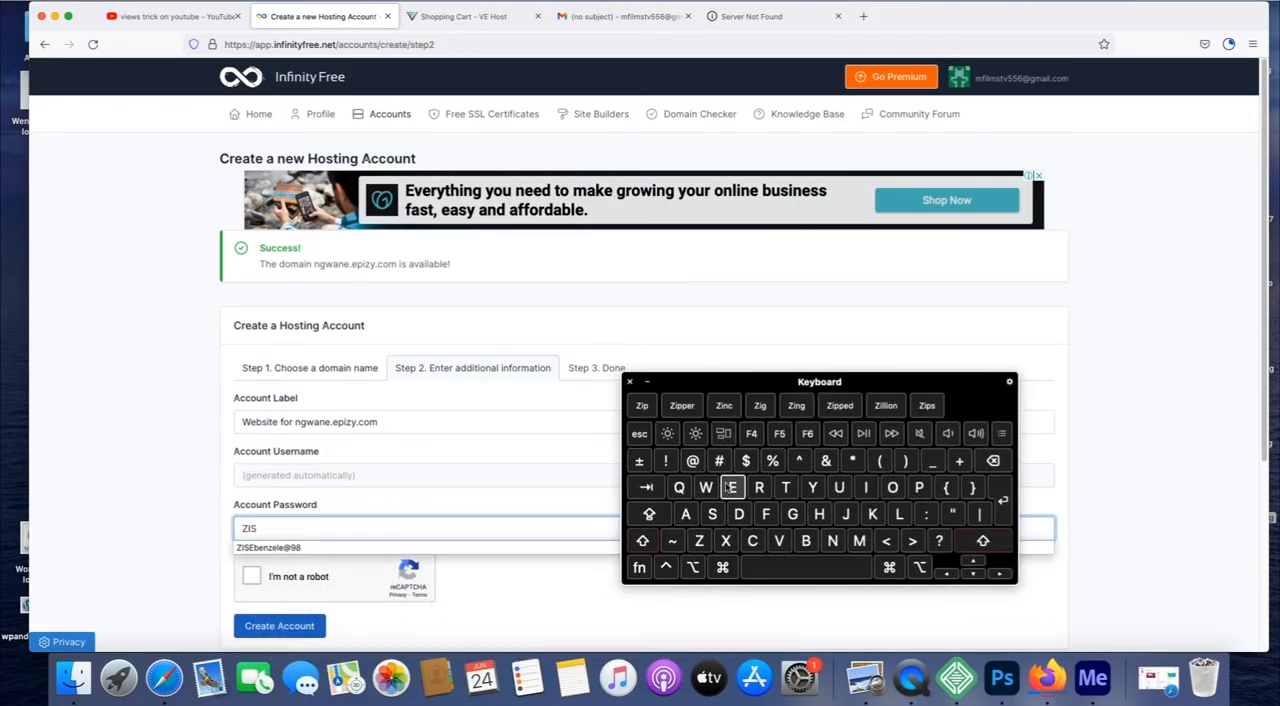
pyautogui.click(732, 487)
pyautogui.click(806, 540)
pyautogui.click(732, 487)
pyautogui.click(832, 540)
pyautogui.click(699, 540)
pyautogui.click(732, 487)
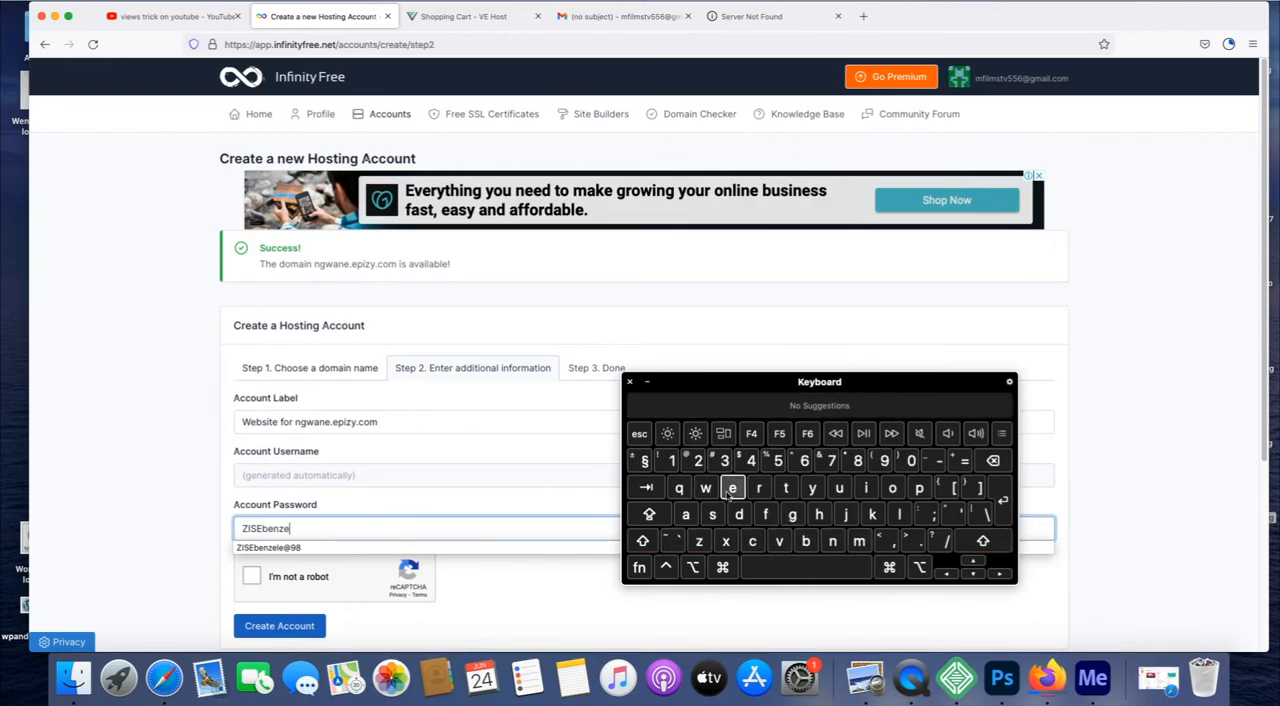
pyautogui.click(899, 514)
pyautogui.click(733, 488)
pyautogui.keyDown('shift'); pyautogui.click(698, 460); pyautogui.keyUp('shift')
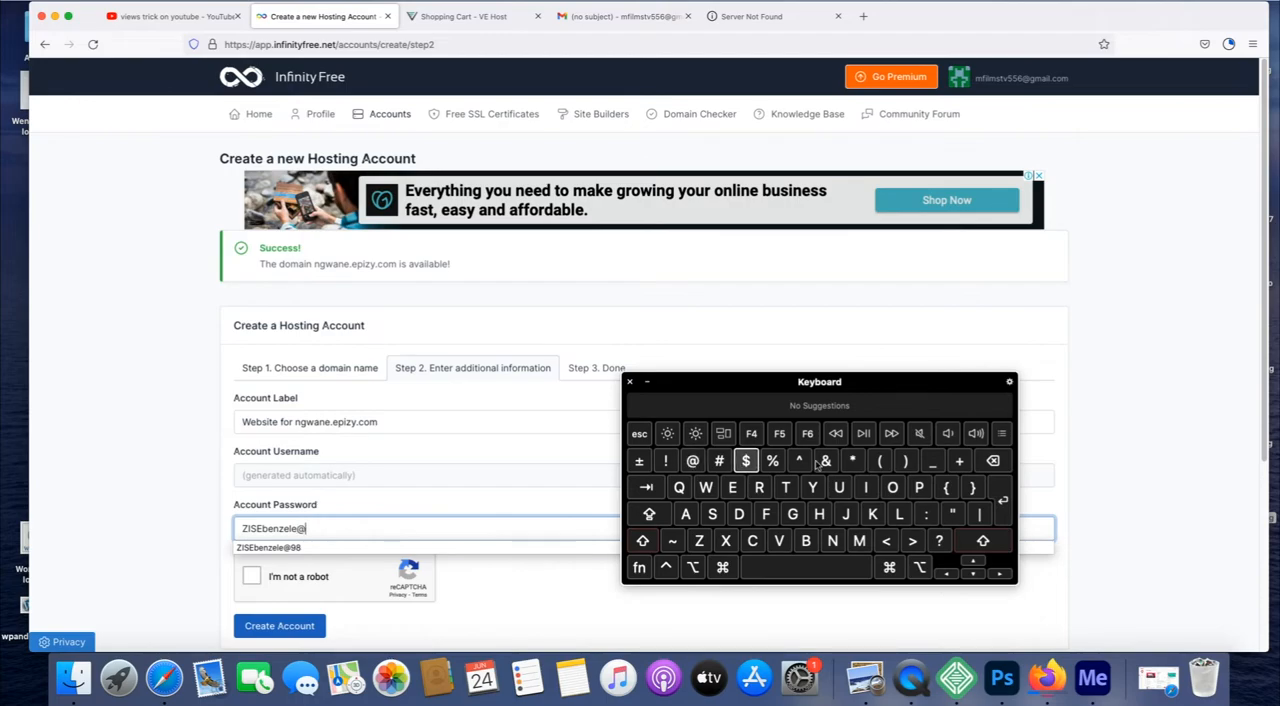
pyautogui.click(884, 460)
pyautogui.click(857, 460)
pyautogui.click(630, 381)
pyautogui.click(254, 579)
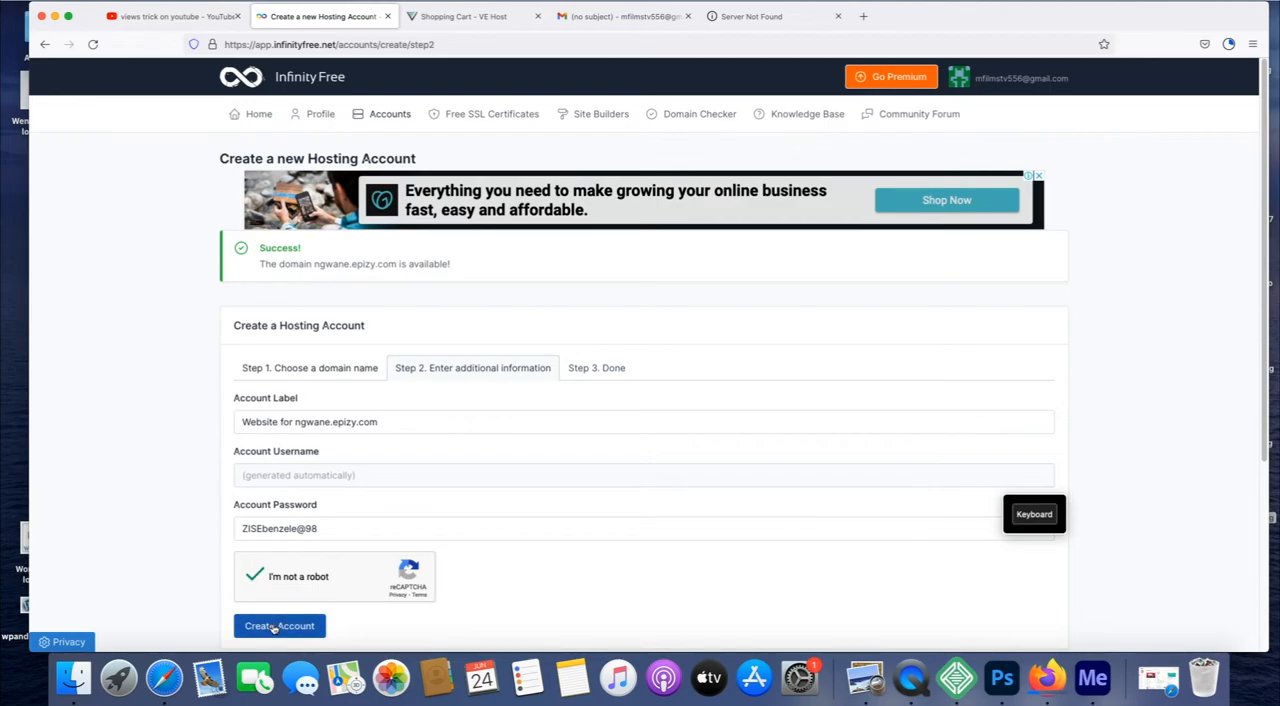
# Create the ngwane.epizy.com hosting account and open its control panel.
pyautogui.click(275, 628)
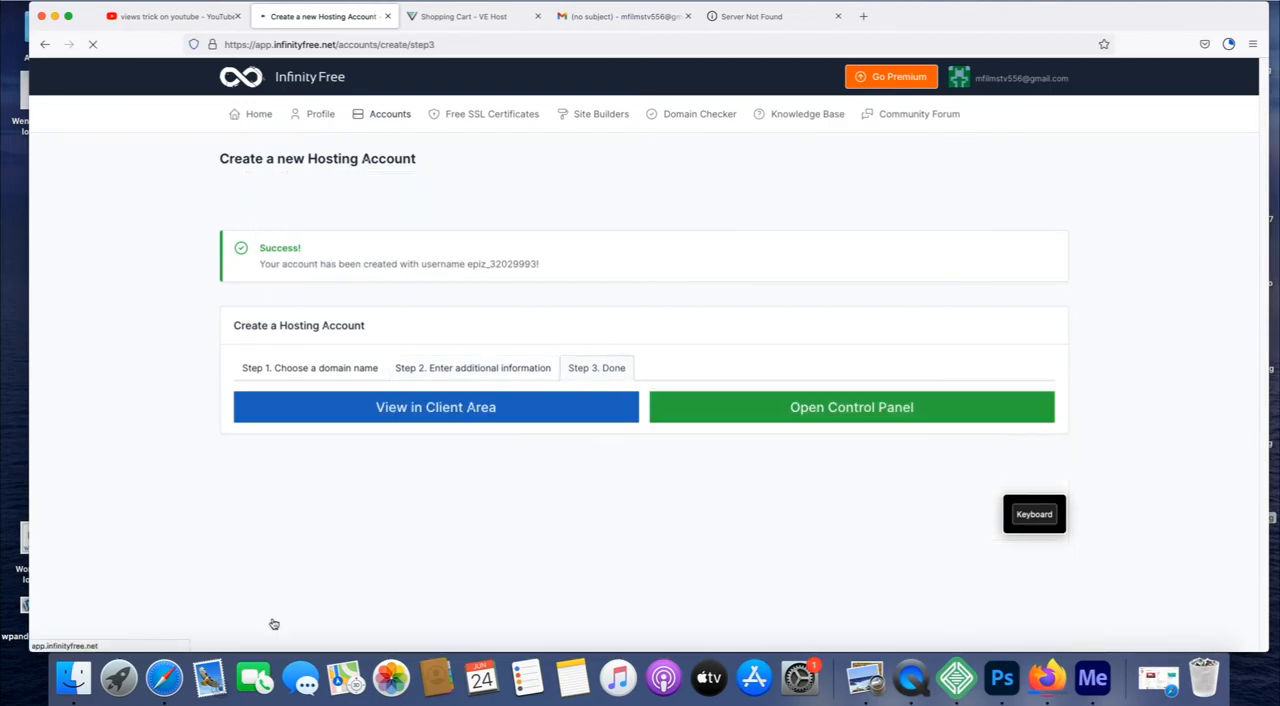
pyautogui.click(811, 419)
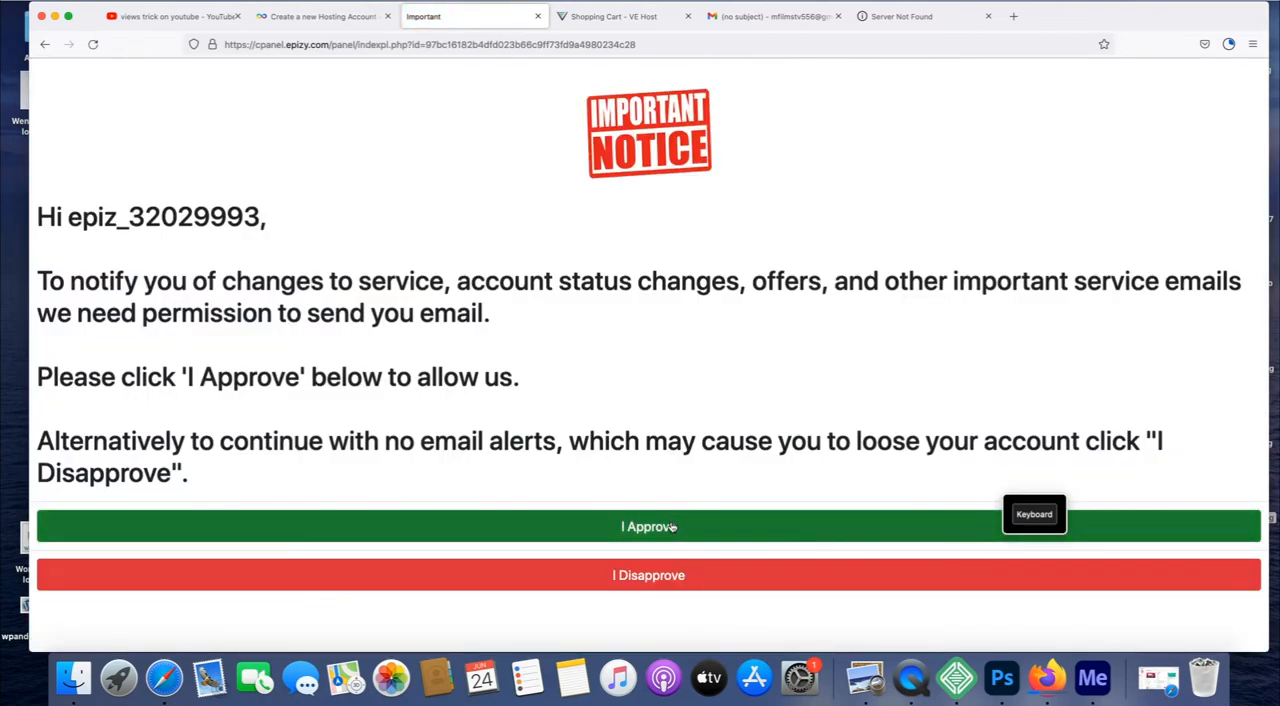
pyautogui.click(671, 525)
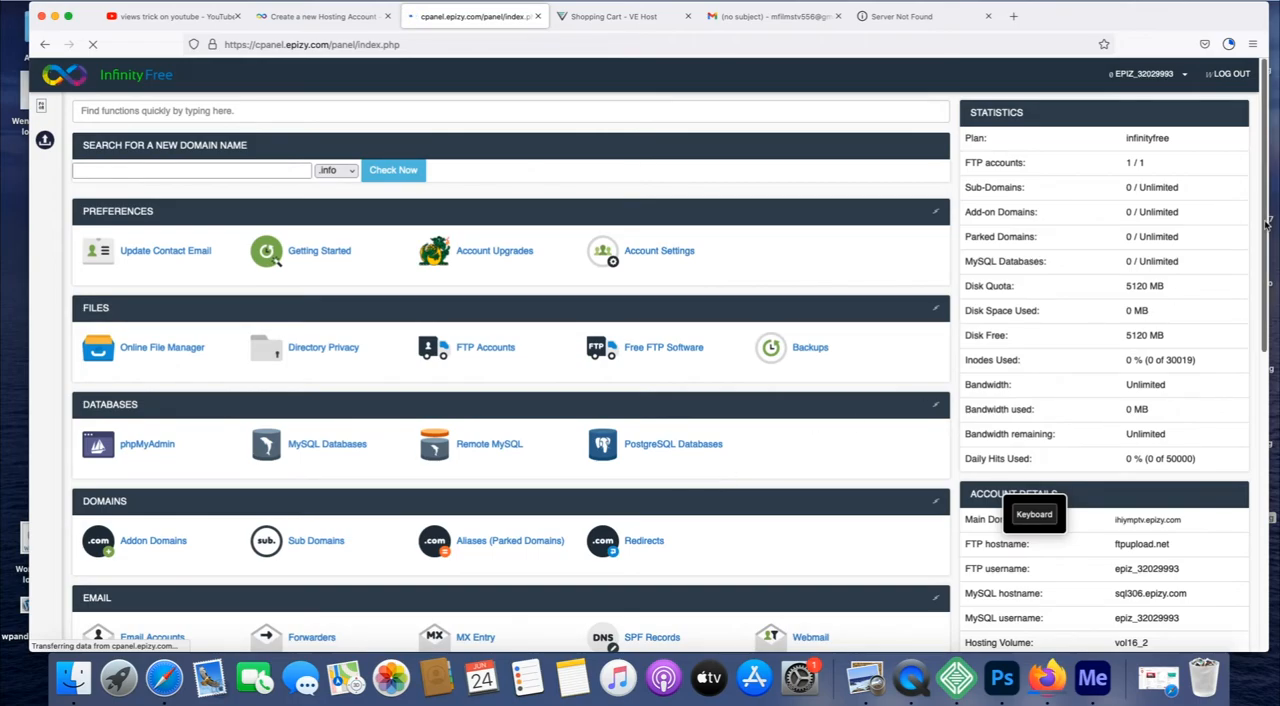
# Try to open the Softaculous Apps Installer from the control panel's Software section, and retry it once.
pyautogui.moveTo(1267, 225); pyautogui.dragTo(1270, 411)
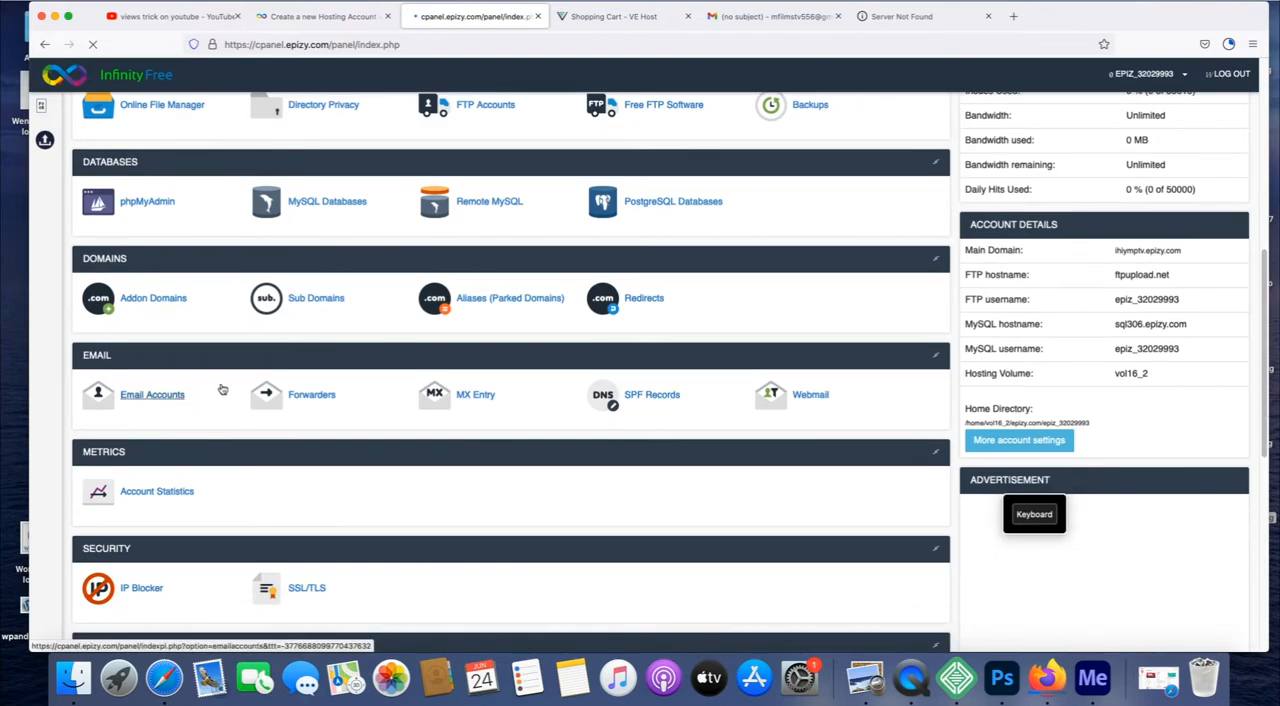
pyautogui.moveTo(1264, 273); pyautogui.dragTo(1264, 420)
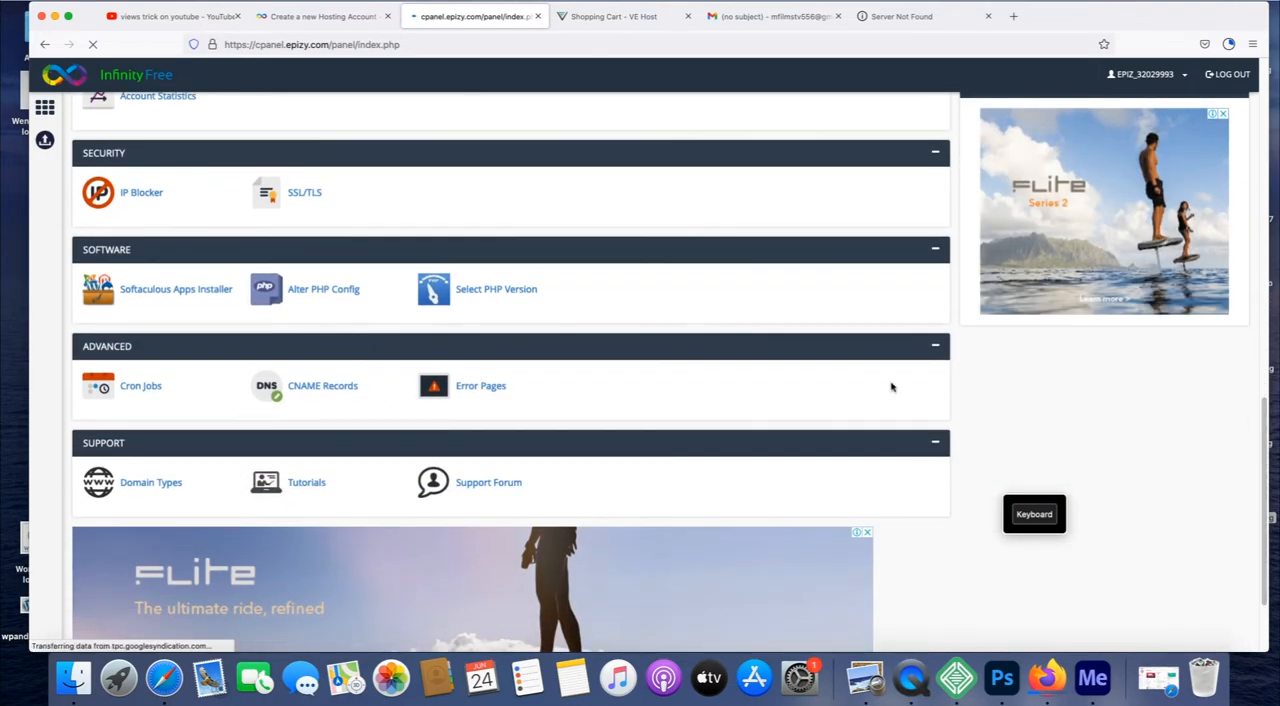
pyautogui.click(159, 294)
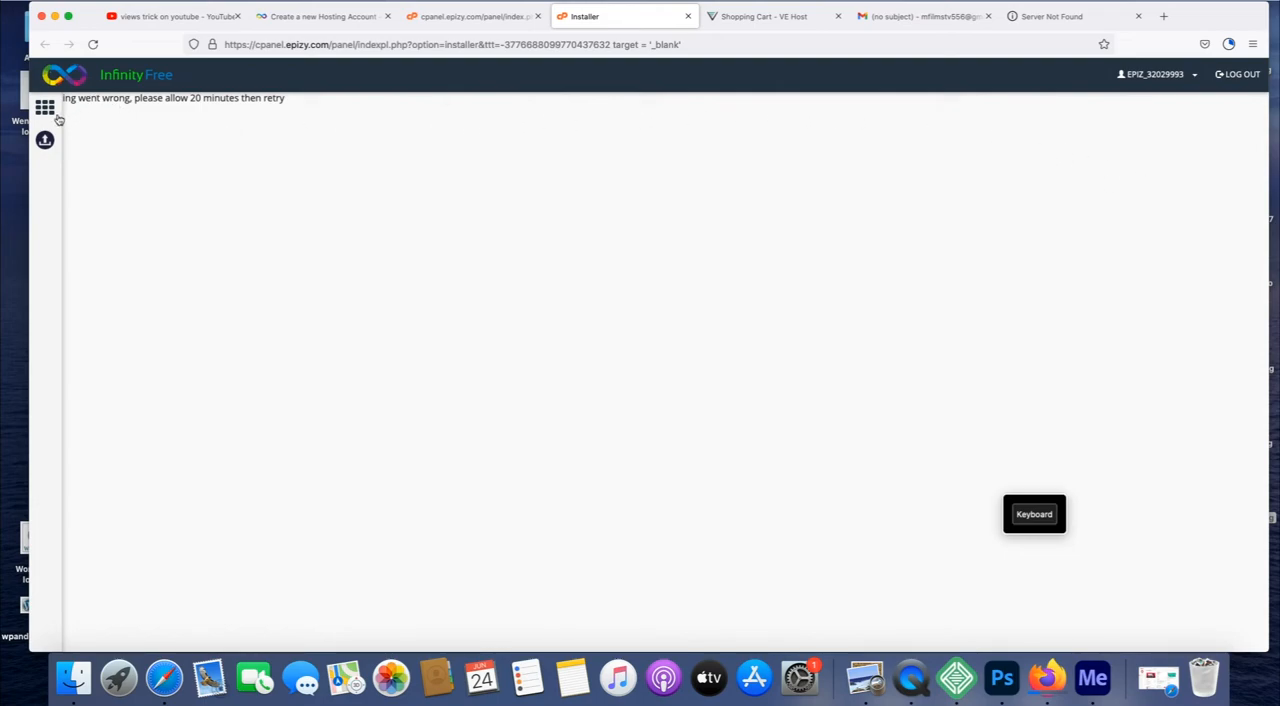
pyautogui.click(93, 45)
pyautogui.click(480, 16)
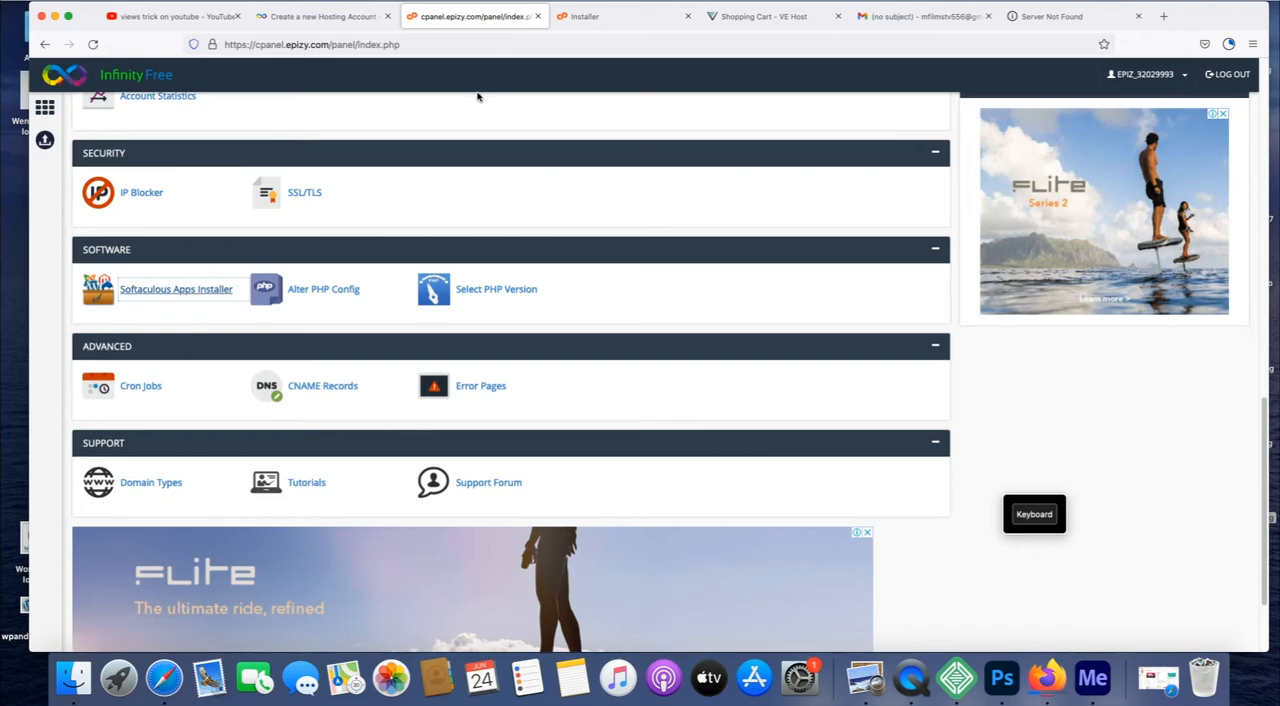
pyautogui.click(200, 290)
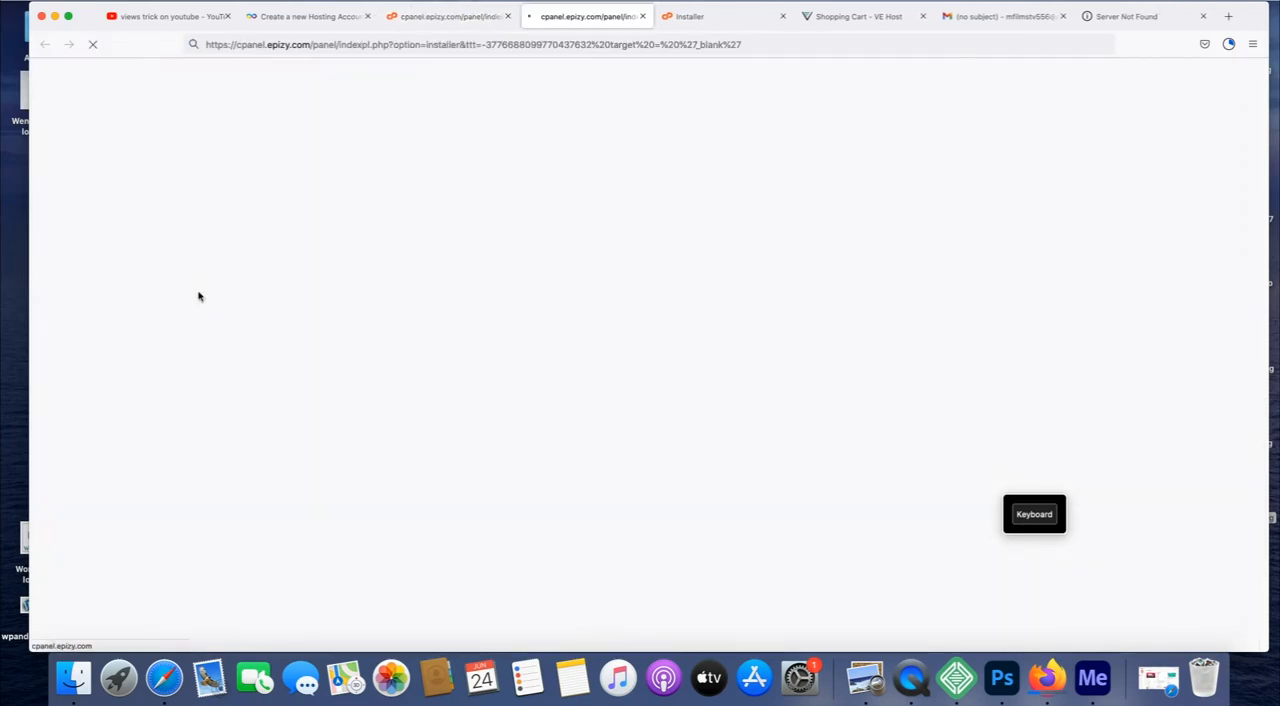
pyautogui.click(783, 18)
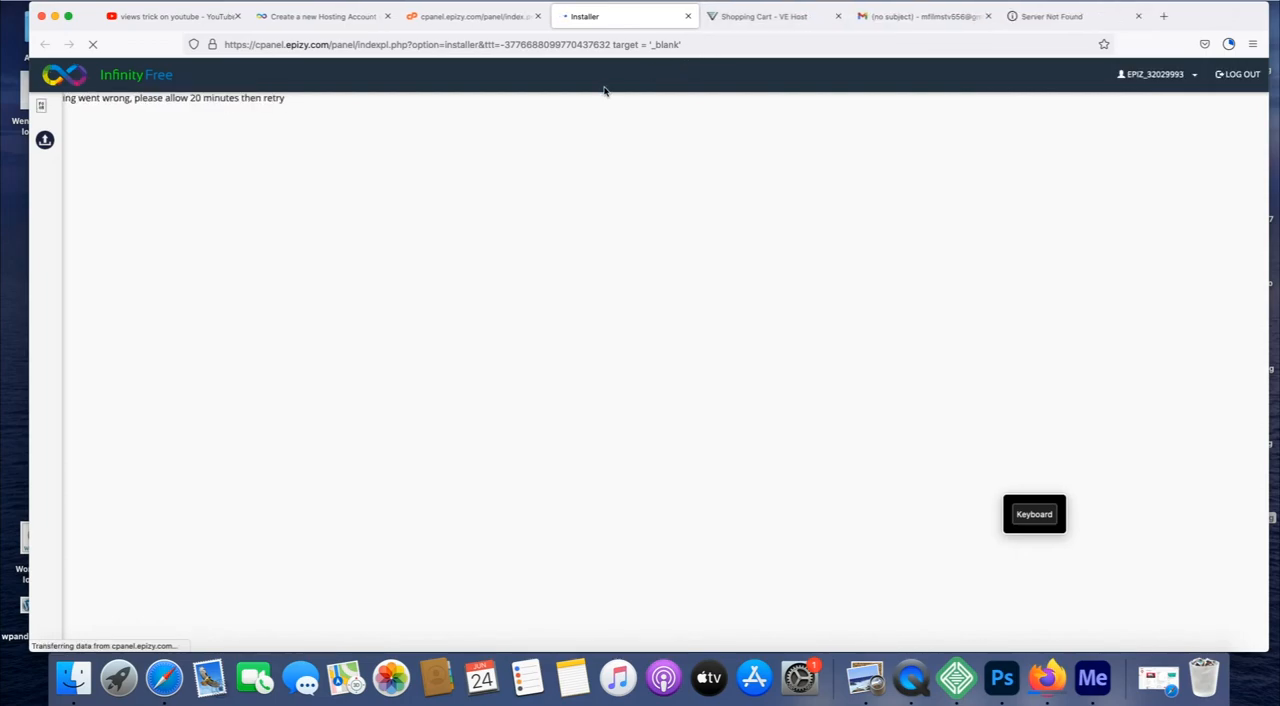
# Return to the control panel's home page and open the Softaculous Apps Installer from the Software section.
pyautogui.click(45, 108)
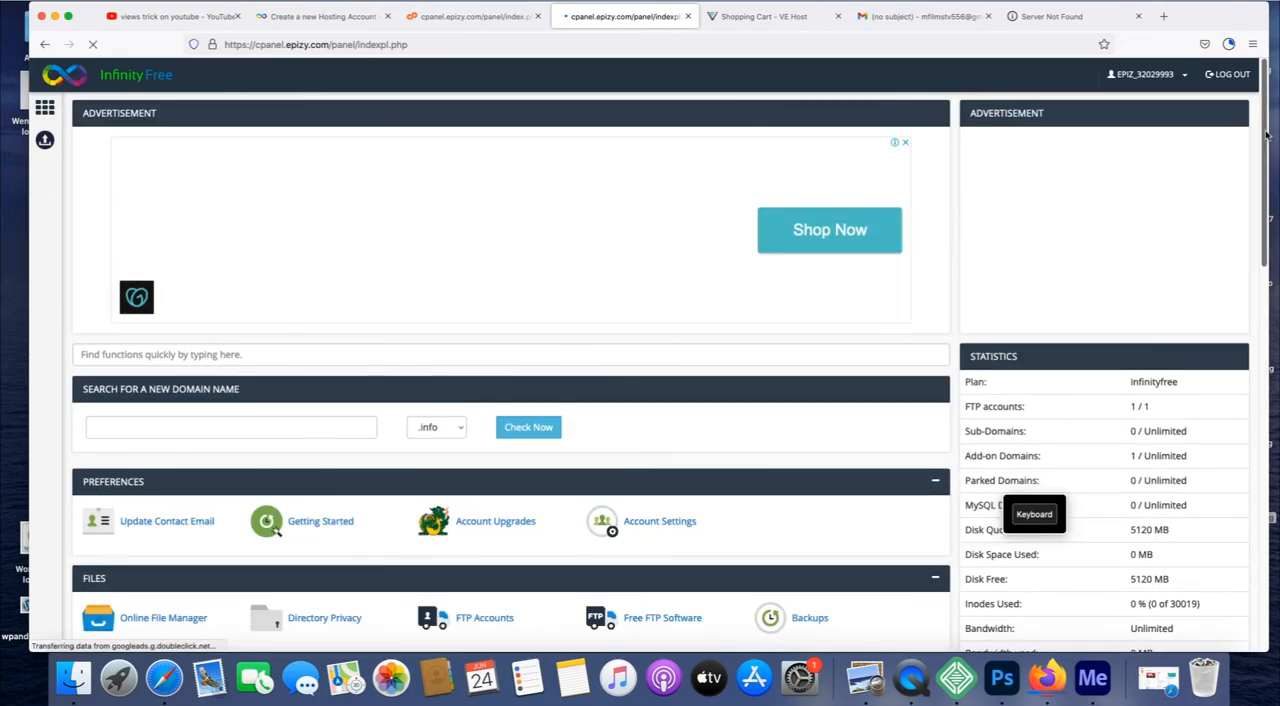
pyautogui.moveTo(1266, 130); pyautogui.dragTo(1270, 434)
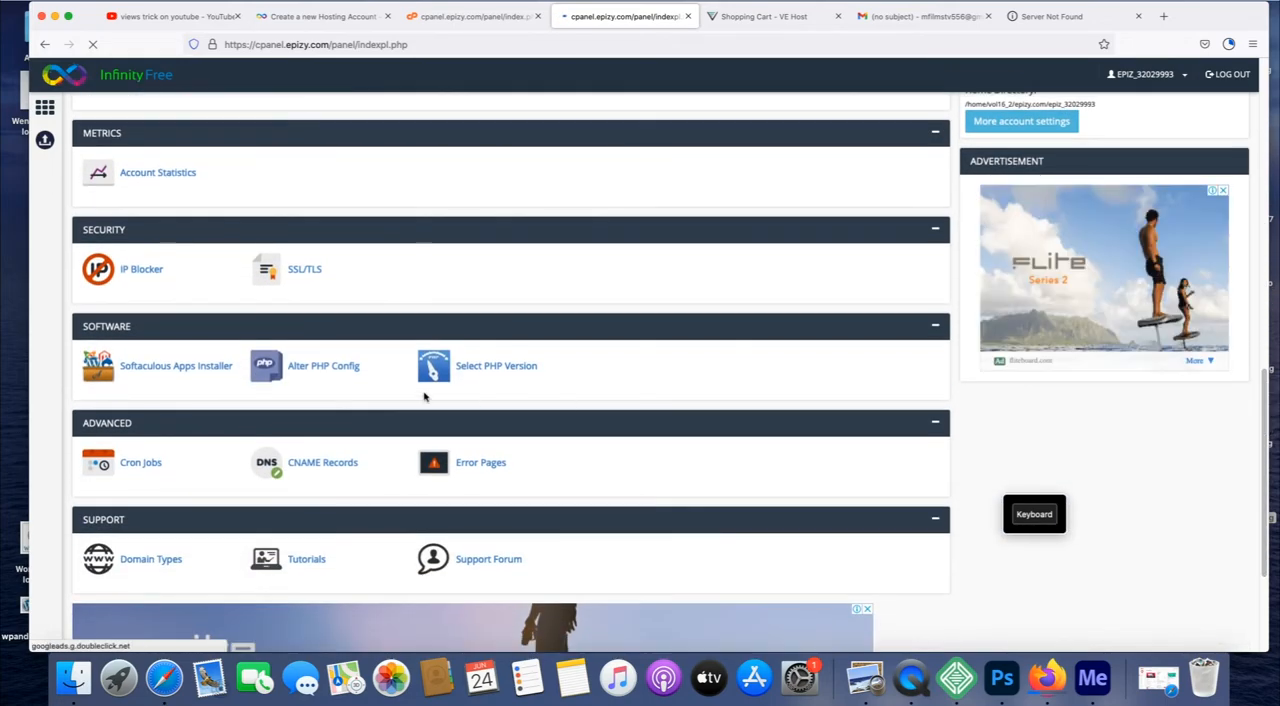
pyautogui.click(169, 366)
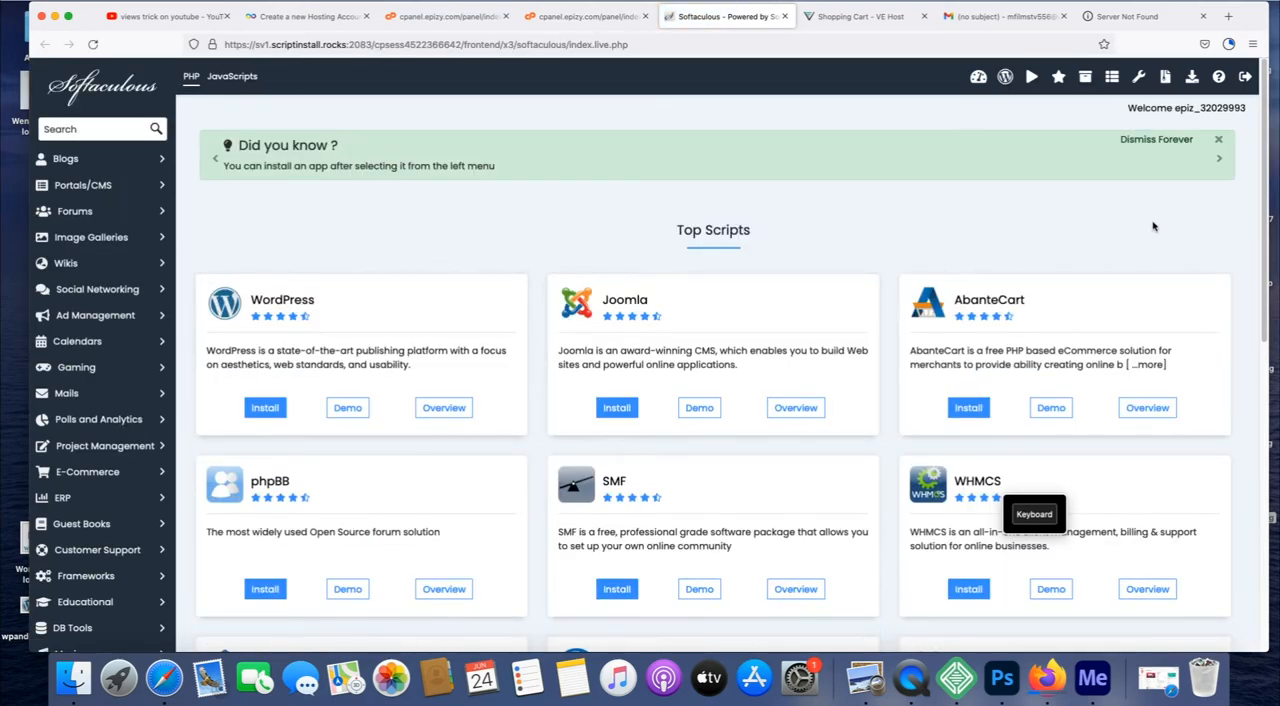
# Open the WordPress installation form from Top Scripts and review its Site Name and Site Description fields.
pyautogui.moveTo(1264, 111)
pyautogui.mouseDown()
pyautogui.moveTo(1262, 130)
pyautogui.moveTo(1261, 119)
pyautogui.mouseUp()
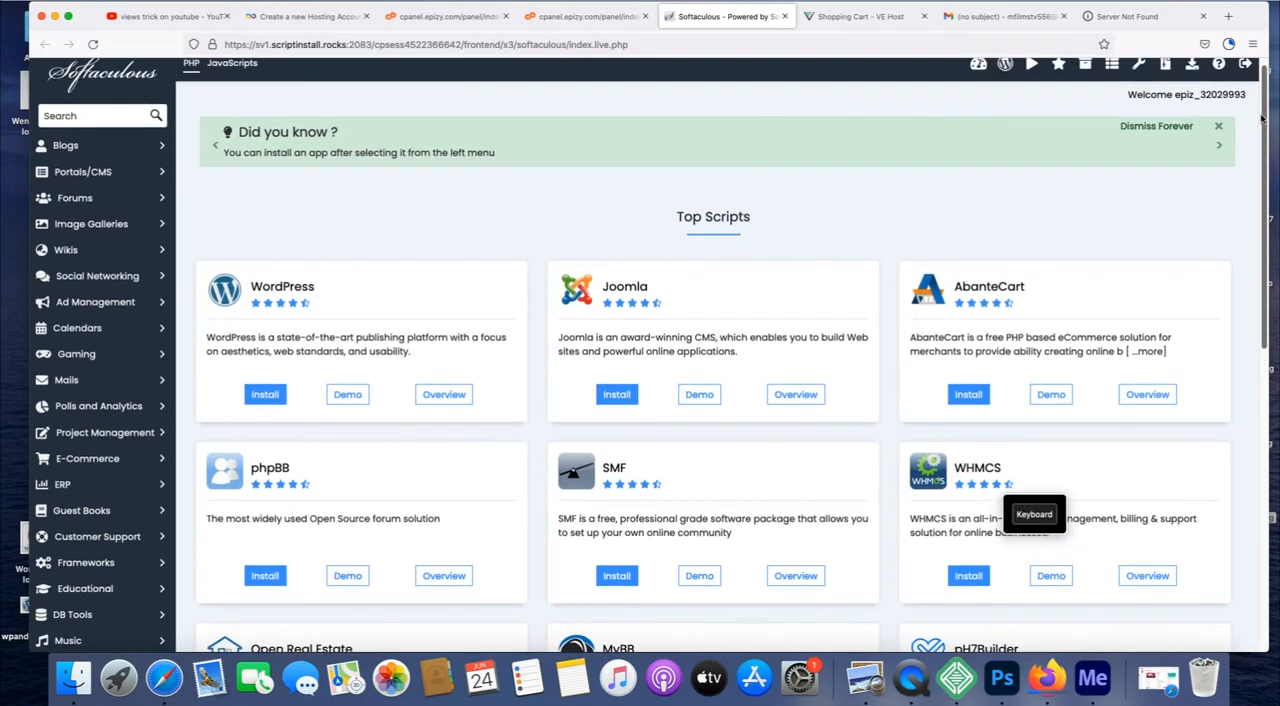
pyautogui.click(268, 396)
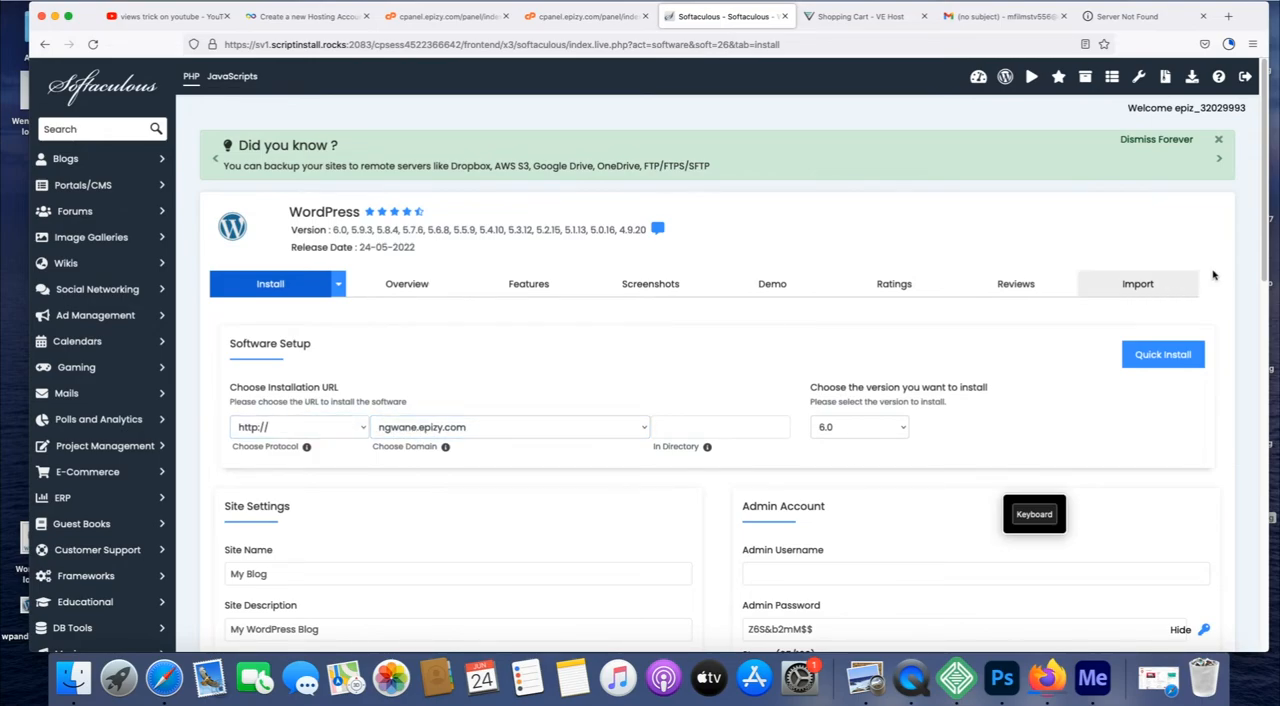
pyautogui.scroll(-5, 1262, 241)
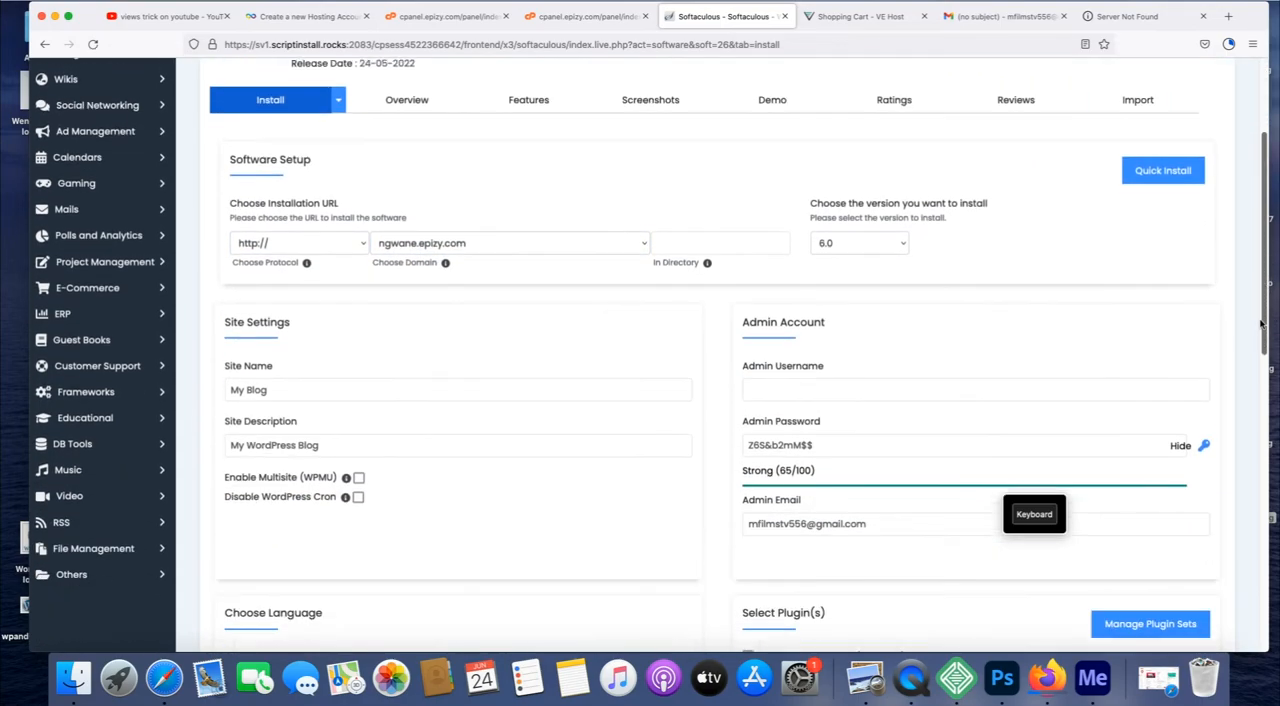
pyautogui.click(290, 296)
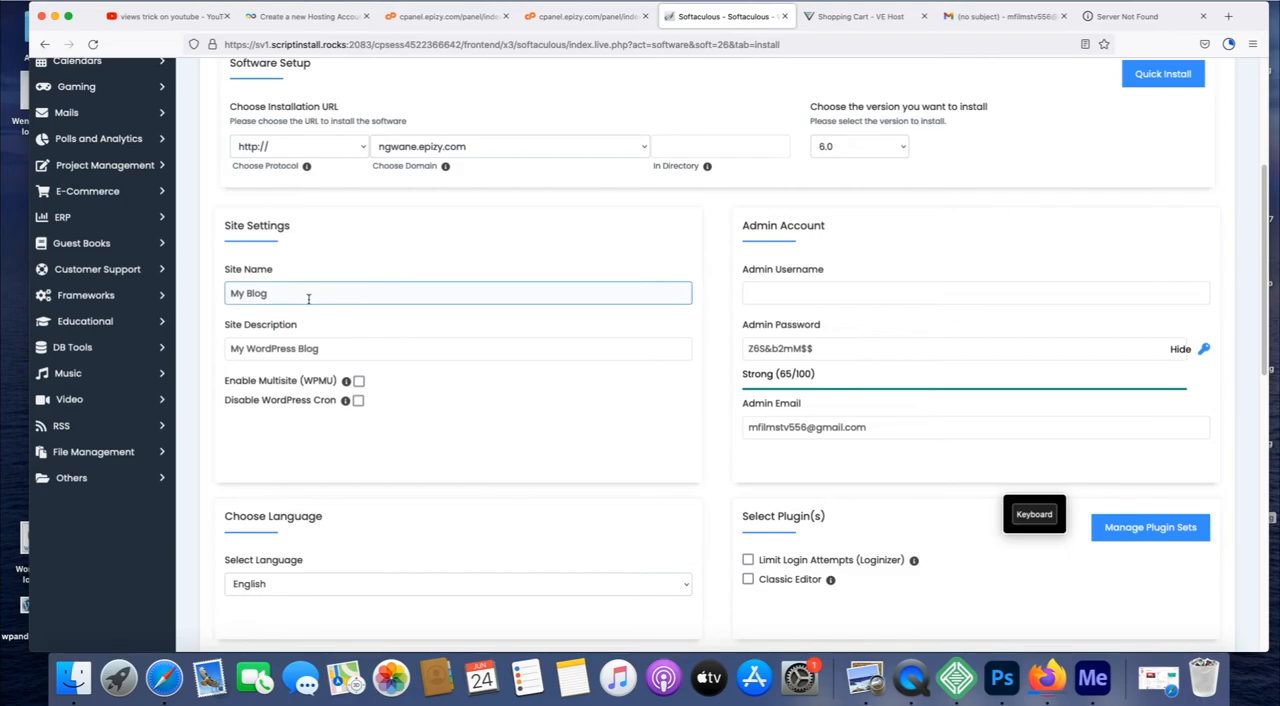
pyautogui.click(265, 345)
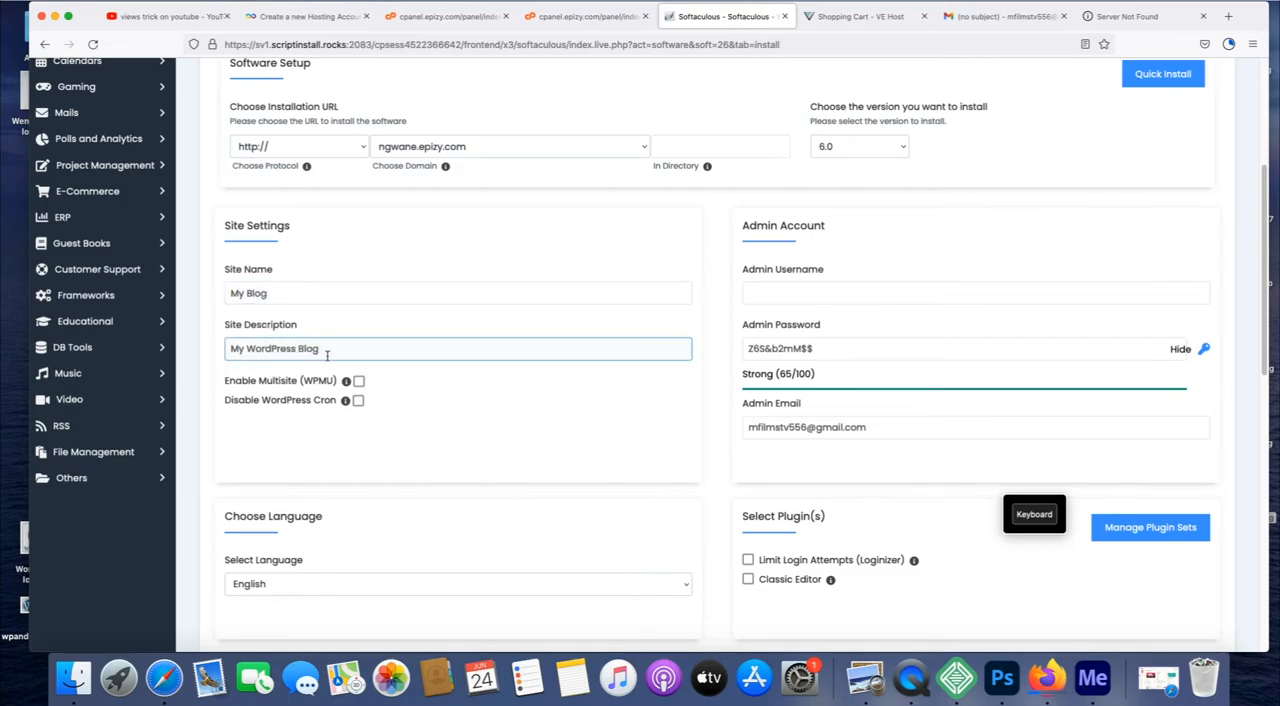
# Enter admin as the Admin Username for the WordPress installation, using the on-screen keyboard.
pyautogui.click(819, 296)
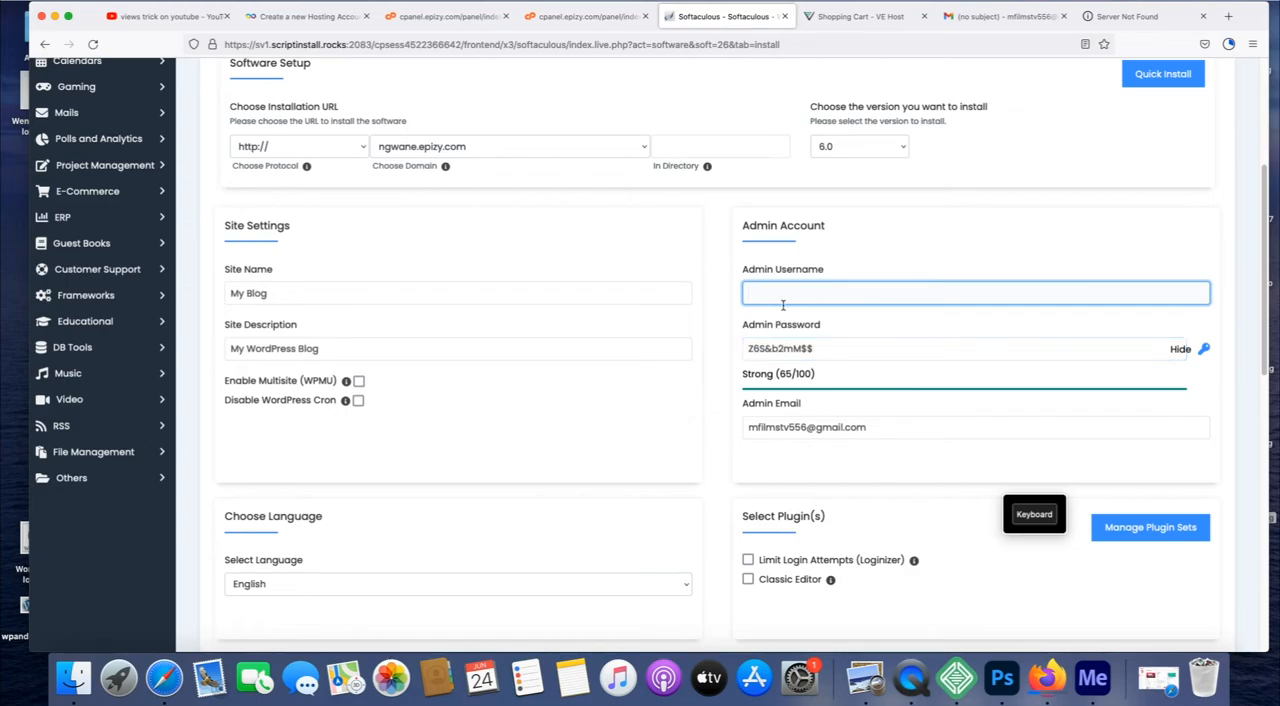
pyautogui.click(1040, 515)
pyautogui.click(685, 514)
pyautogui.click(739, 514)
pyautogui.click(859, 541)
pyautogui.click(866, 487)
pyautogui.click(830, 541)
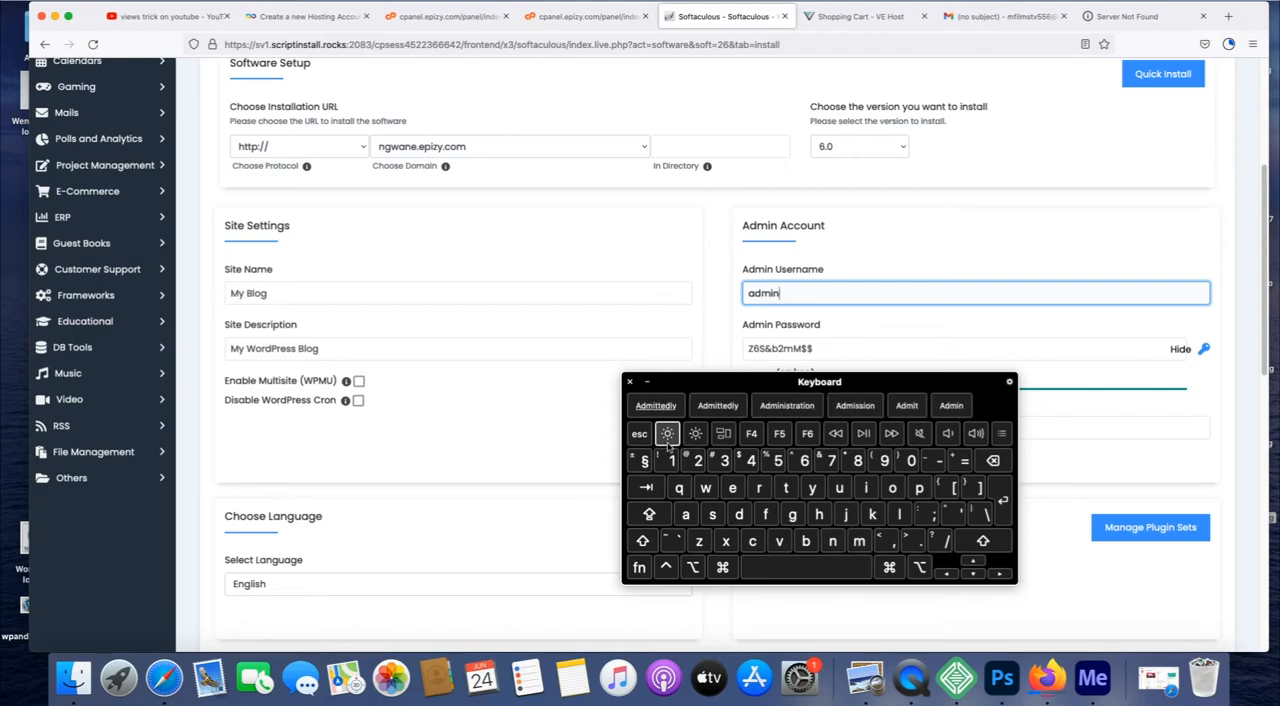
pyautogui.click(647, 381)
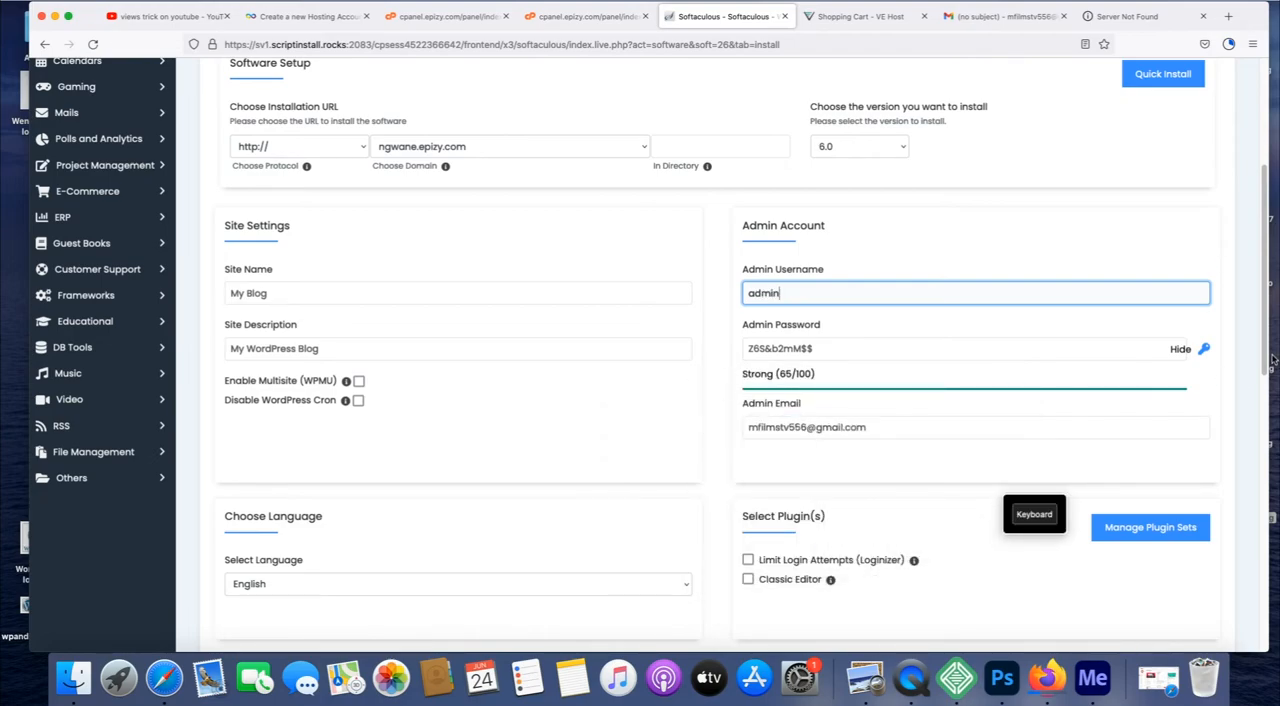
# Install WordPress on ngwane.epizy.com without choosing an optional theme, and follow the installation progress.
pyautogui.moveTo(1267, 334); pyautogui.dragTo(1261, 600)
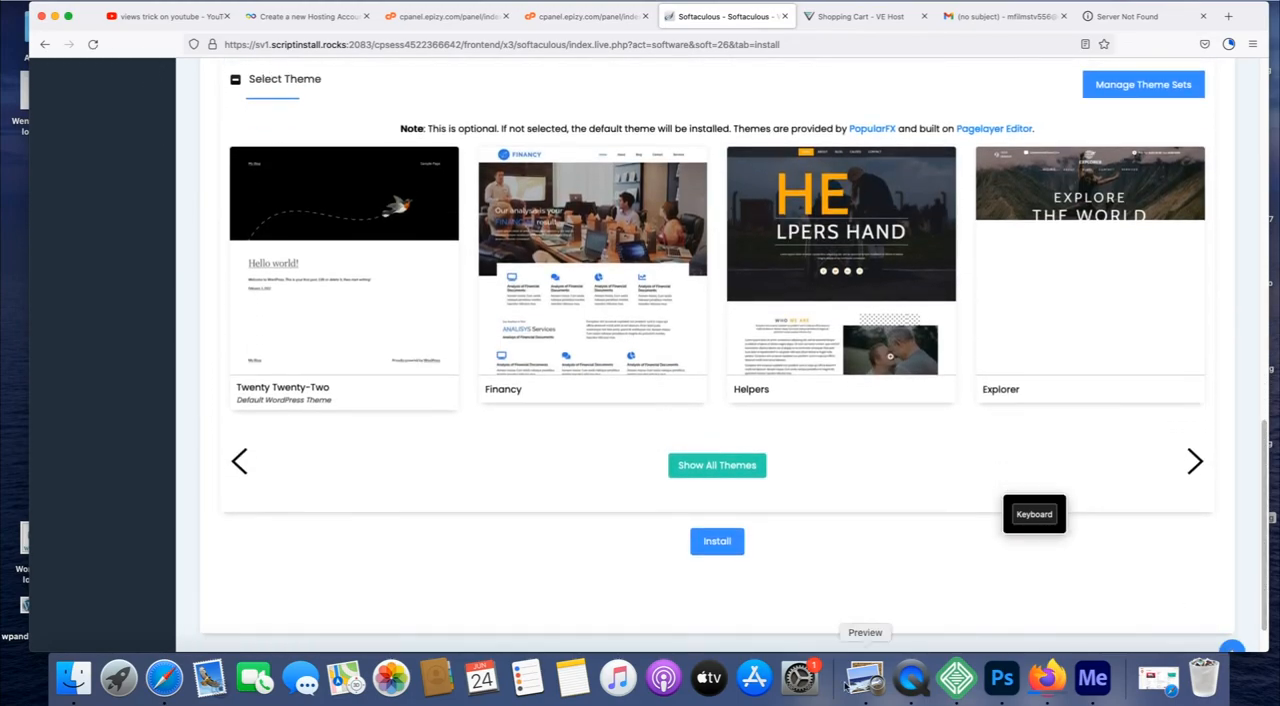
pyautogui.click(717, 541)
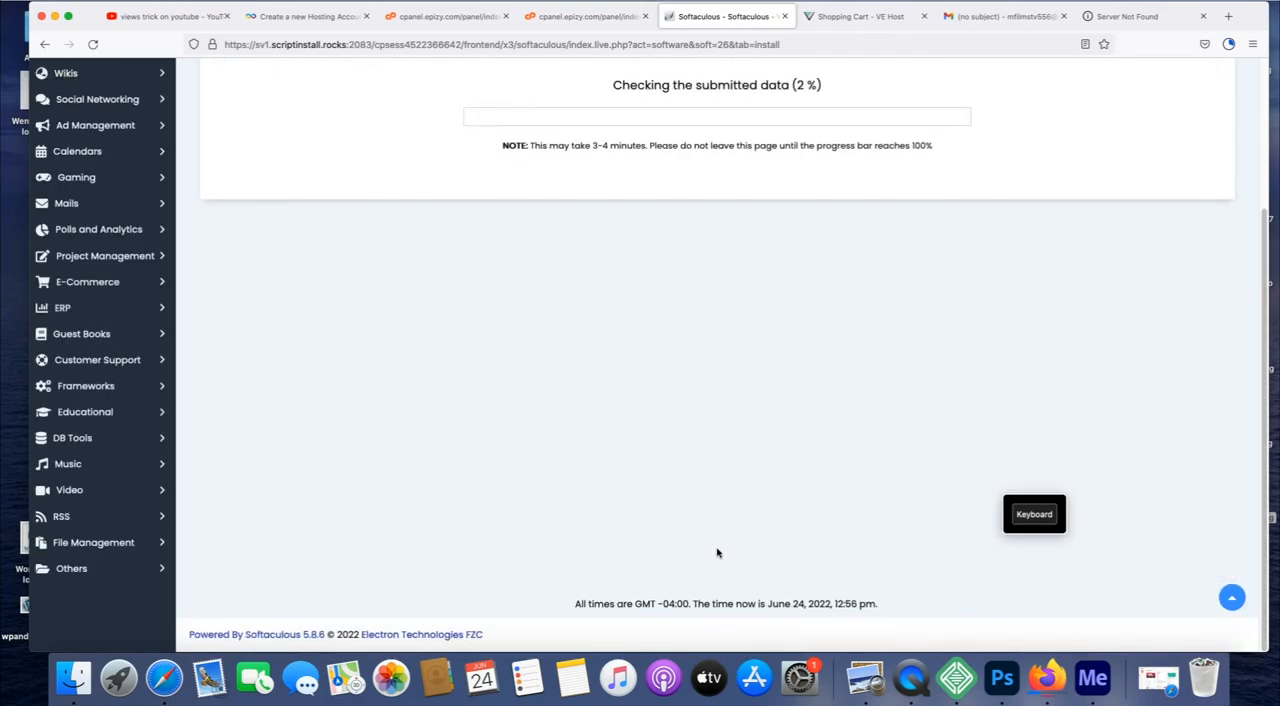
pyautogui.scroll(3, 1246, 288)
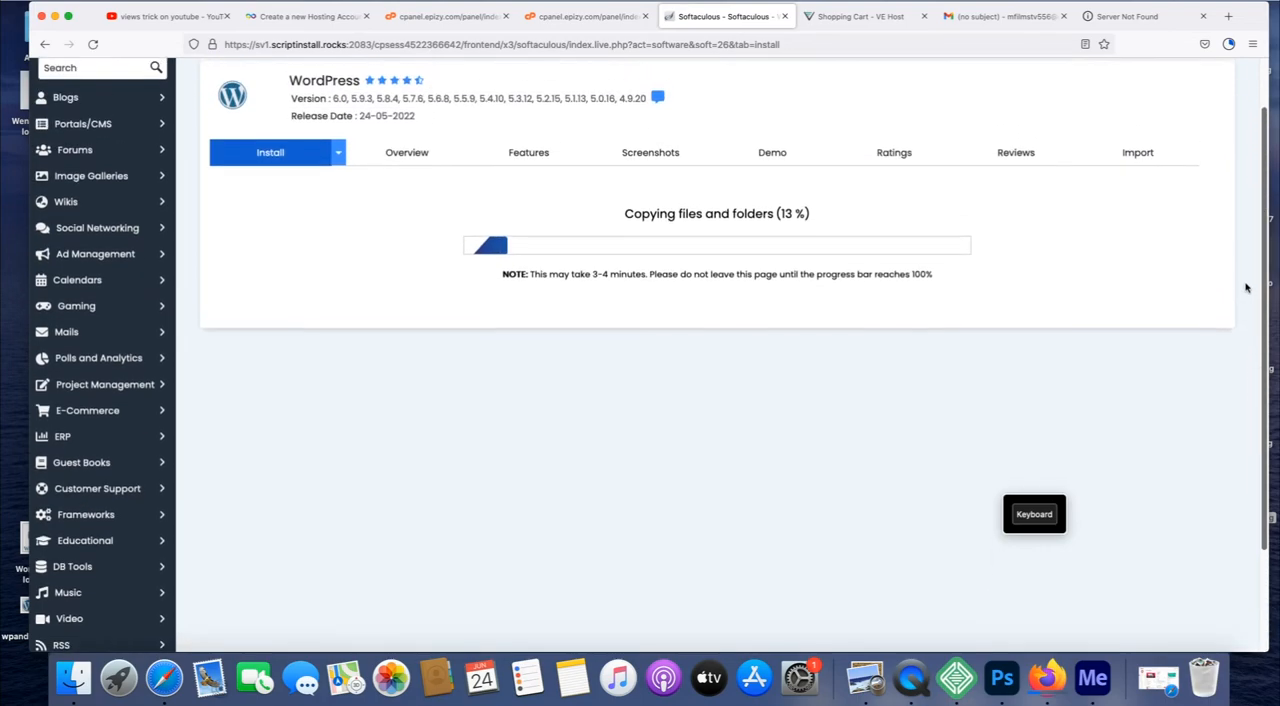
pyautogui.scroll(1, 1246, 288)
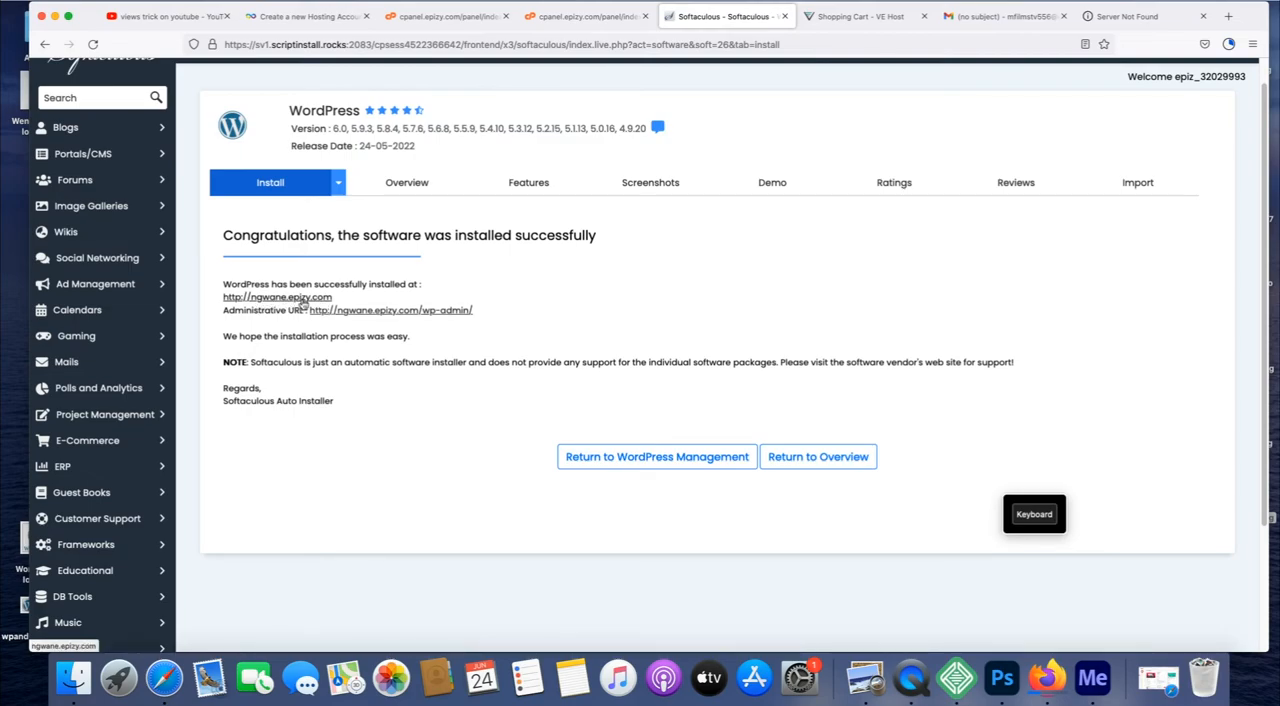
# Try to open the new site's wp-admin address, retry the connection, and return to the Softaculous installation page.
pyautogui.click(397, 311)
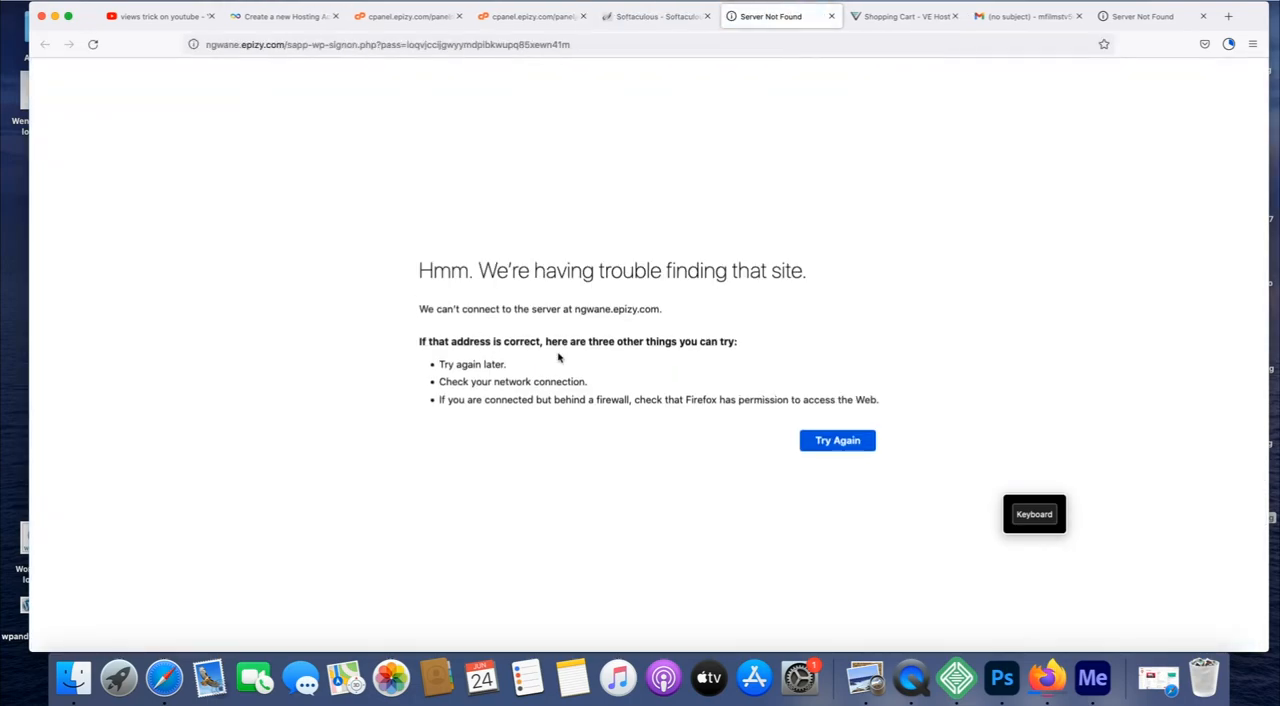
pyautogui.click(842, 447)
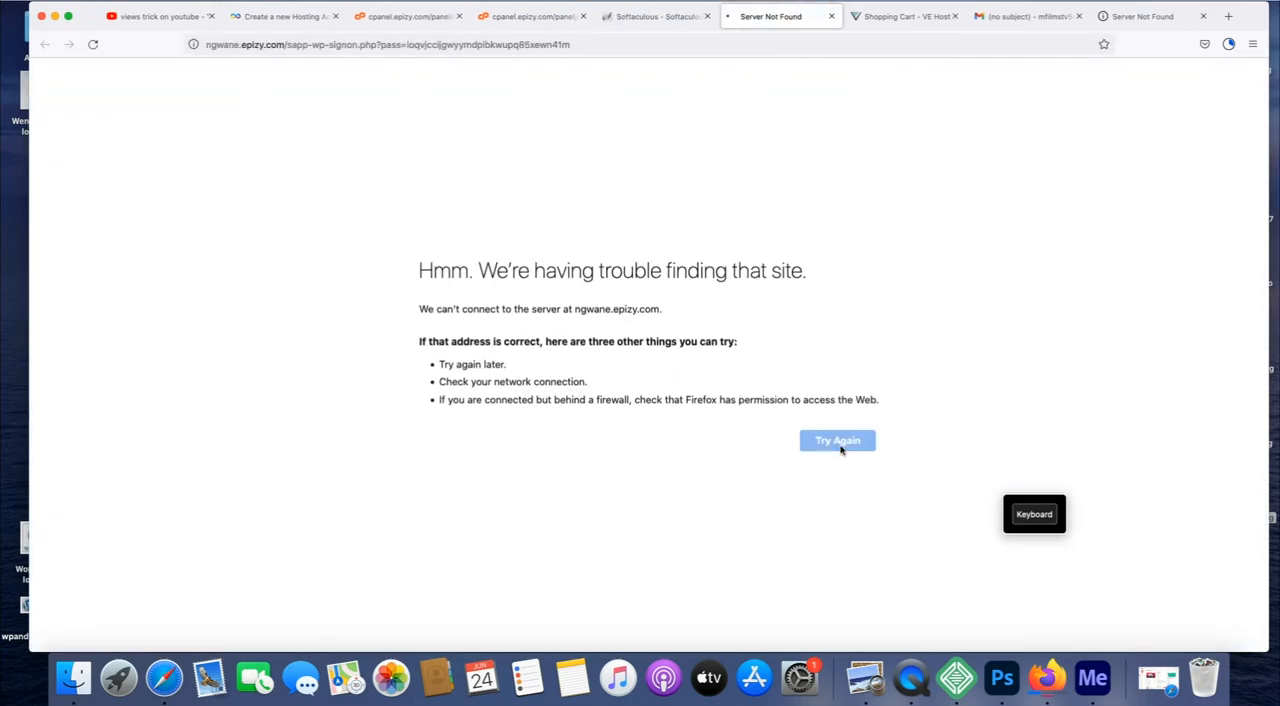
pyautogui.click(665, 24)
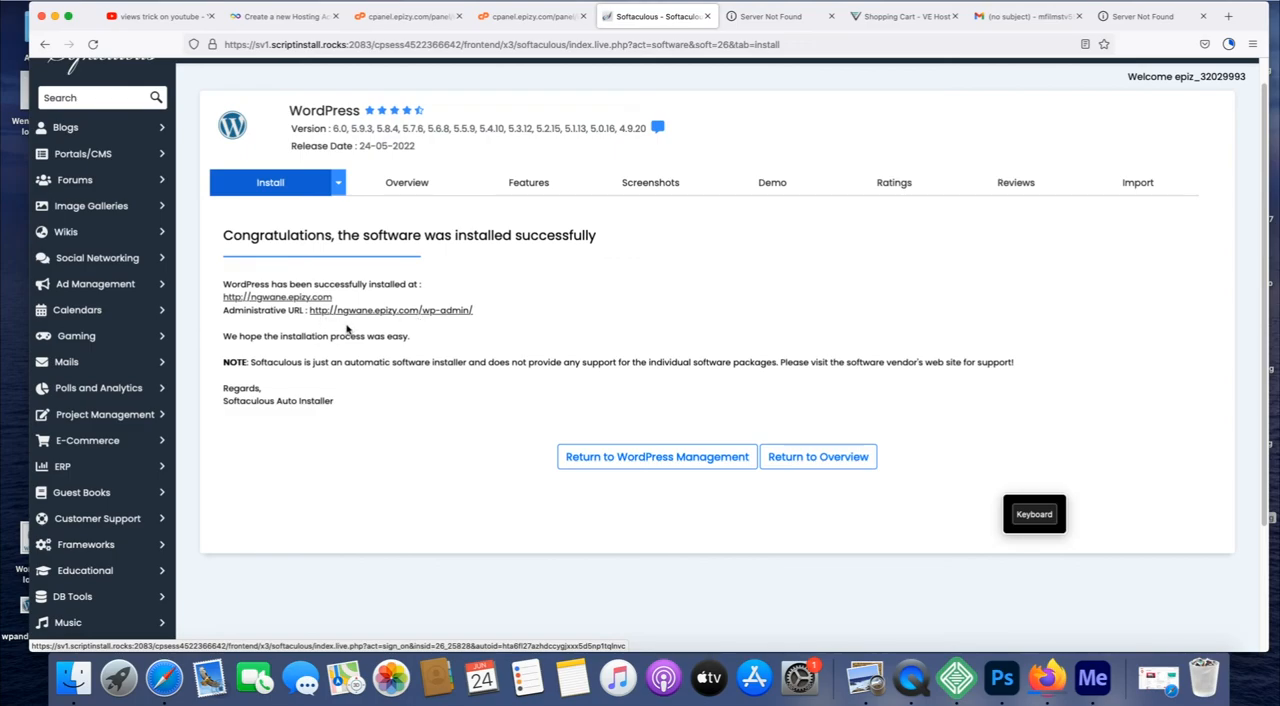
# Open WordPress Management, try to log in to ngwane.epizy.com as the admin user, and return to the management page.
pyautogui.click(673, 468)
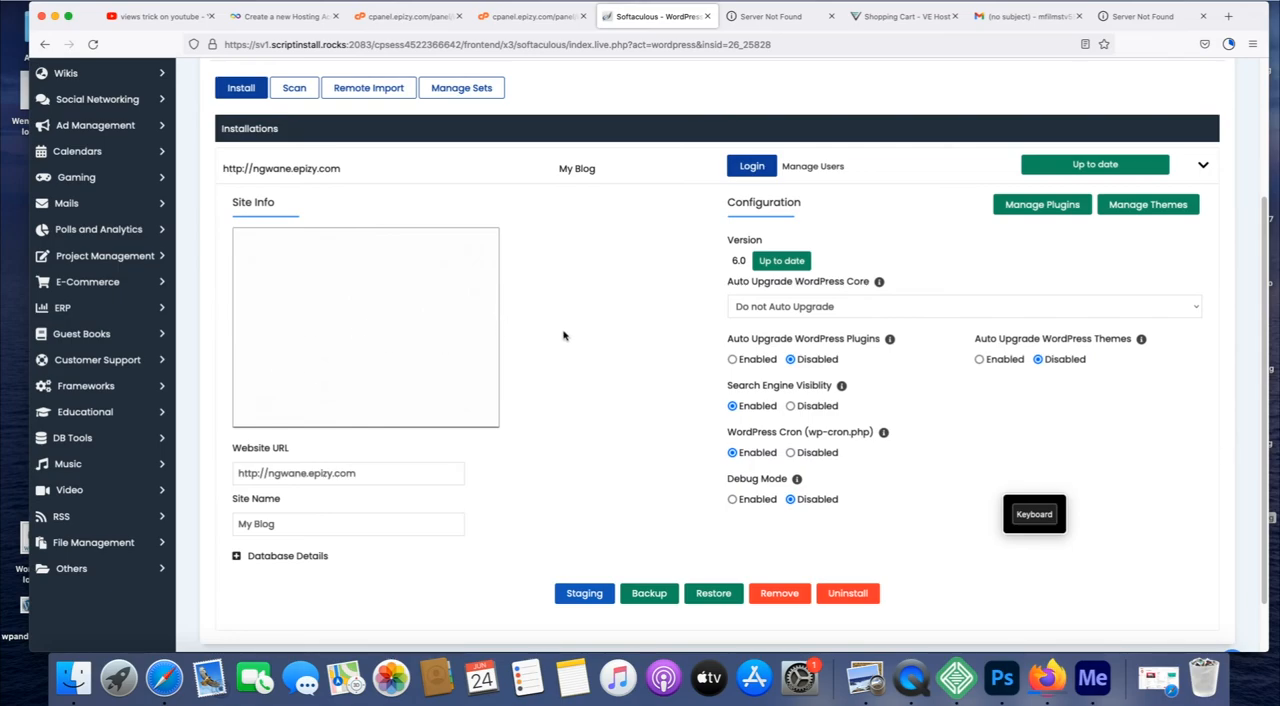
pyautogui.click(752, 167)
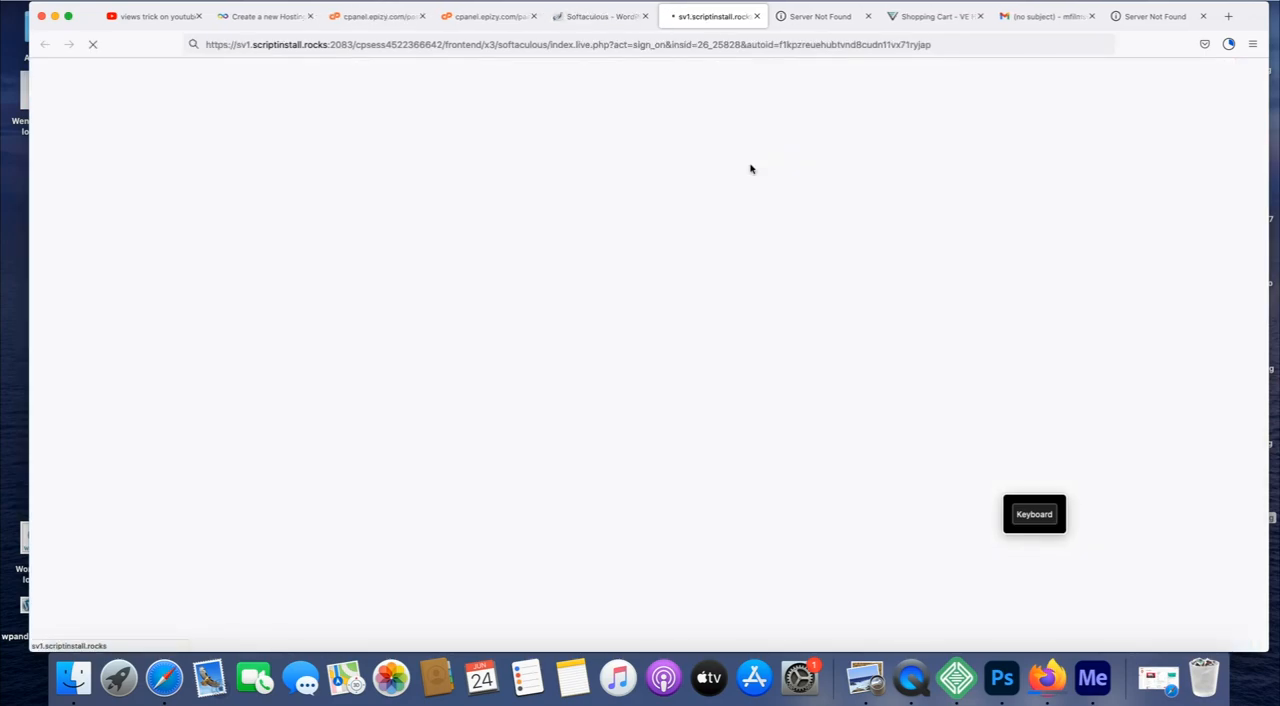
pyautogui.click(595, 17)
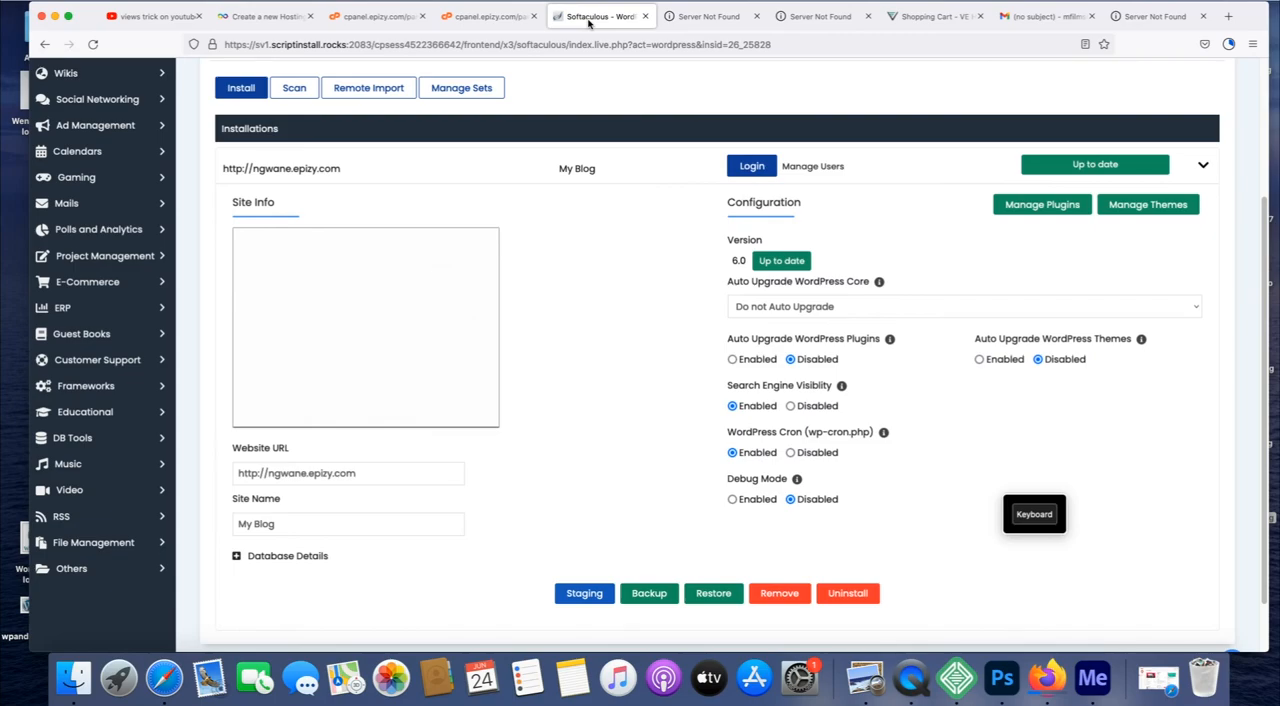